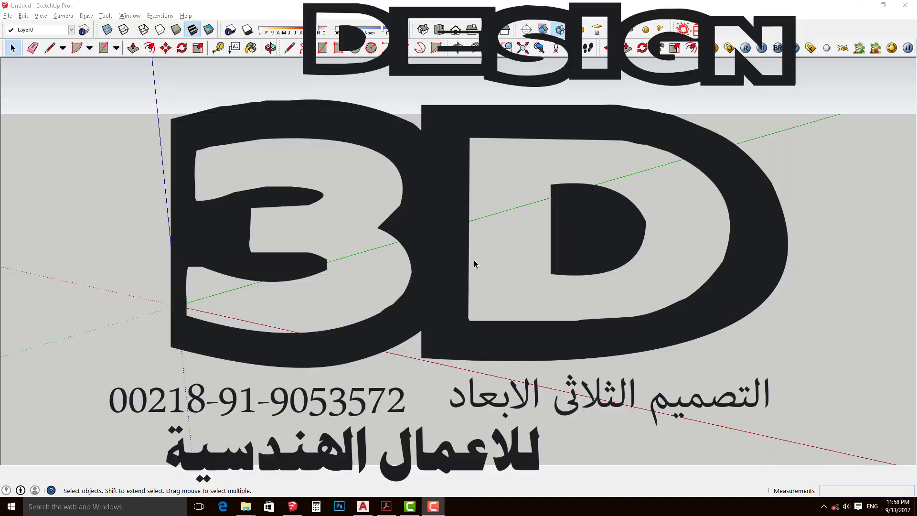
Step: Orbit the empty model, then begin importing an external file
middle_click_drag(220, 403, 206, 381)
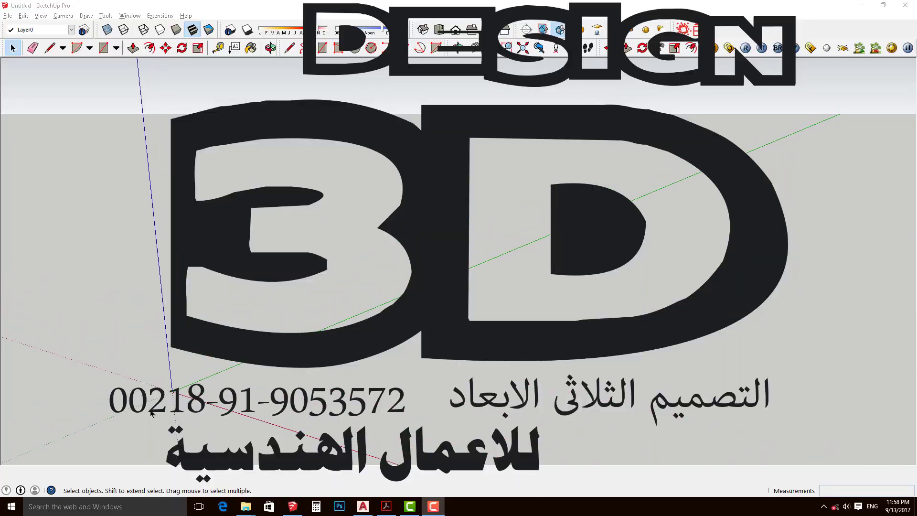
mouse_move(122, 306)
middle_mouse_down()
mouse_move(374, 260)
mouse_move(252, 308)
middle_mouse_up()
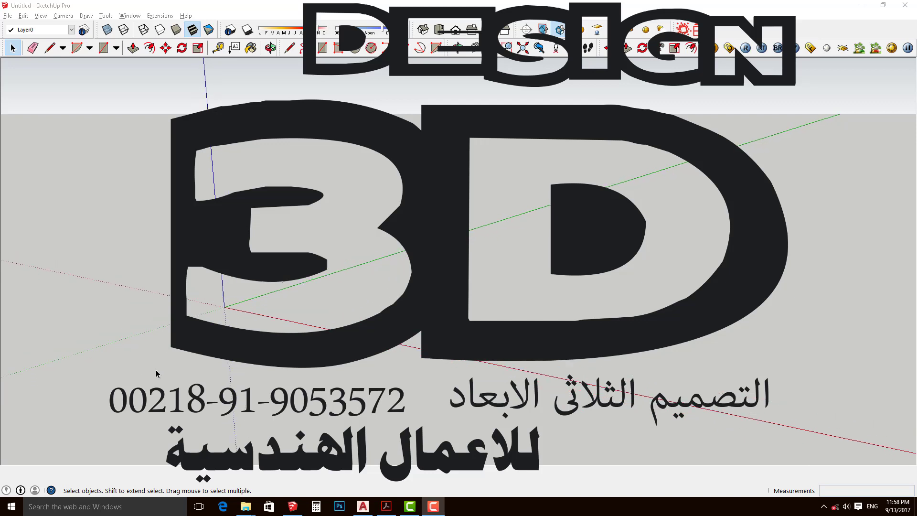
mouse_move(165, 361)
middle_mouse_down()
mouse_move(156, 377)
mouse_move(226, 362)
mouse_move(282, 290)
mouse_move(107, 359)
mouse_move(387, 318)
mouse_move(256, 348)
mouse_move(251, 371)
middle_mouse_up()
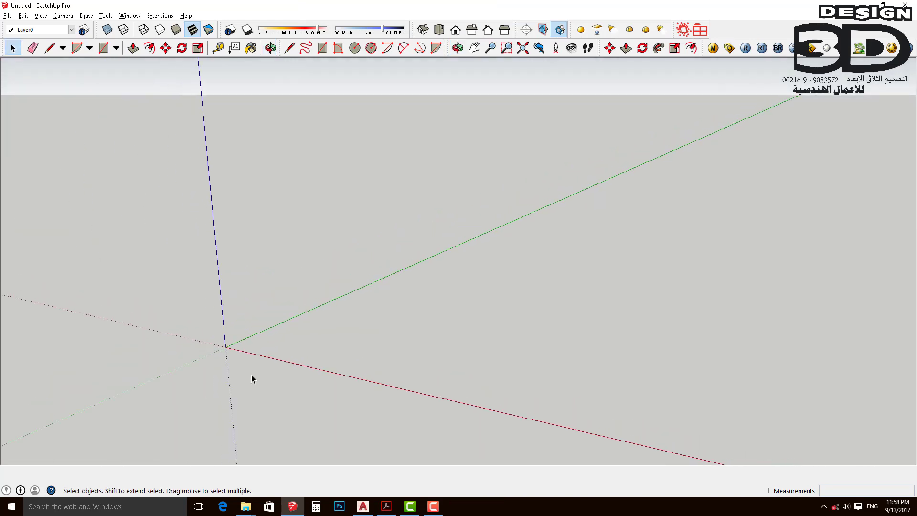
mouse_move(126, 342)
middle_mouse_down()
mouse_move(252, 385)
mouse_move(233, 402)
mouse_move(137, 362)
mouse_move(227, 311)
mouse_move(160, 348)
mouse_move(311, 327)
mouse_move(218, 382)
mouse_move(205, 354)
middle_mouse_up()
left_click(7, 15)
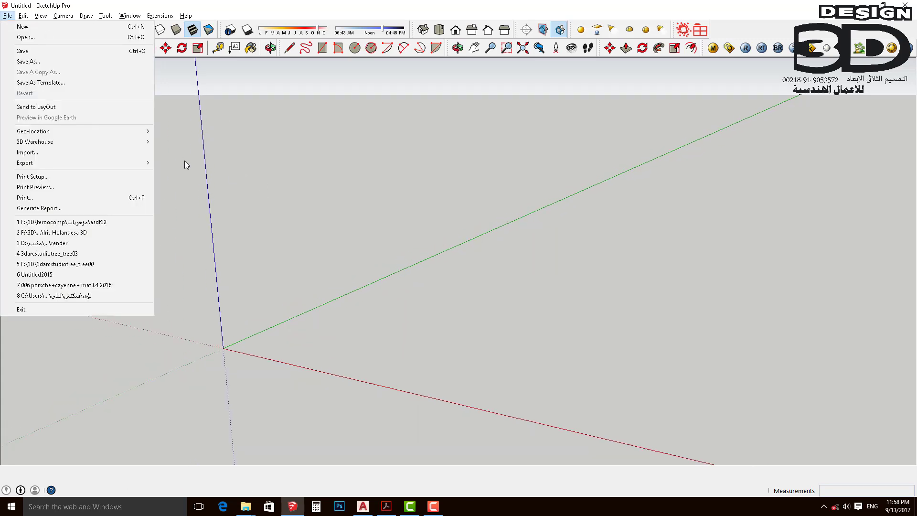
left_click(7, 15)
left_click(8, 16)
left_click(29, 151)
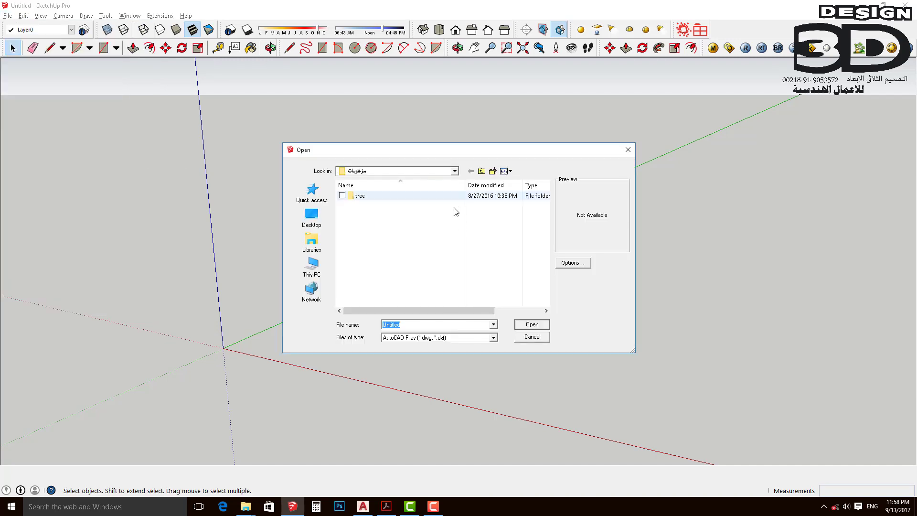
Step: Browse to the Desktop and select the Drawing1.dwg AutoCAD file
left_click(313, 217)
scroll(547, 239, "down", 3)
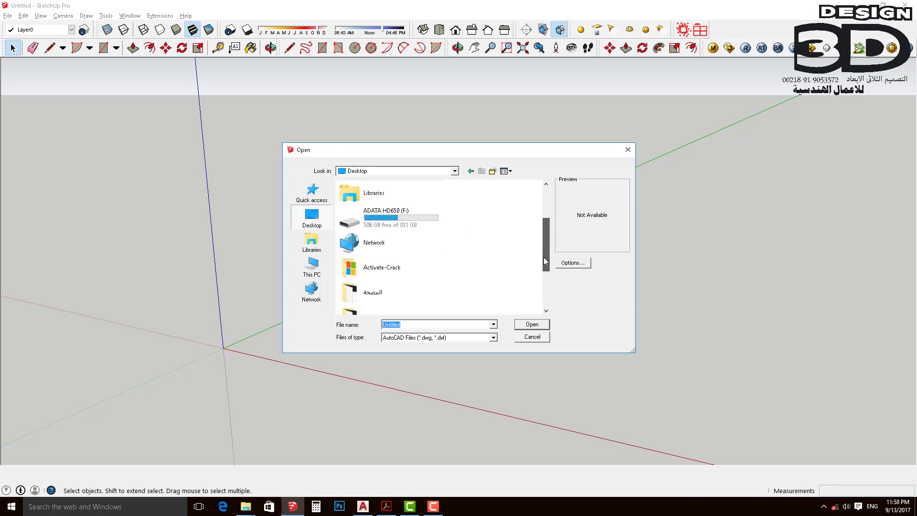
scroll(543, 256, "down", 3)
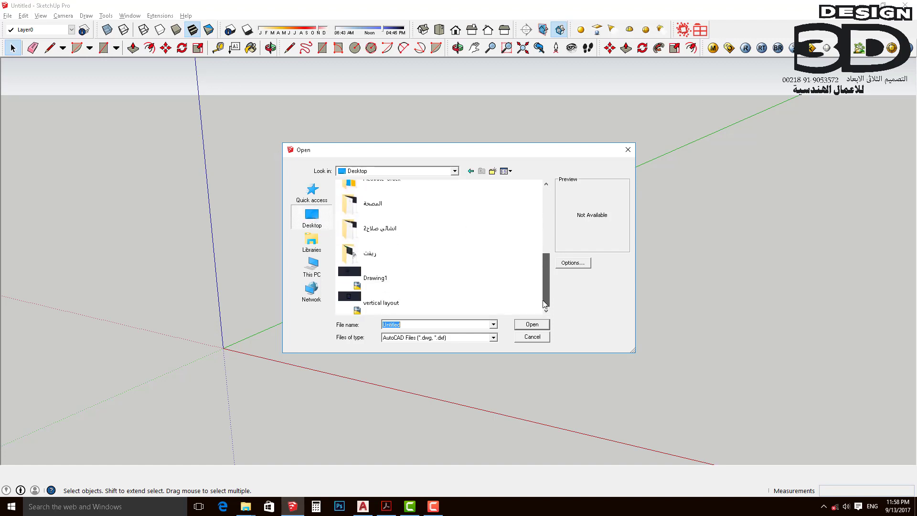
left_click(374, 284)
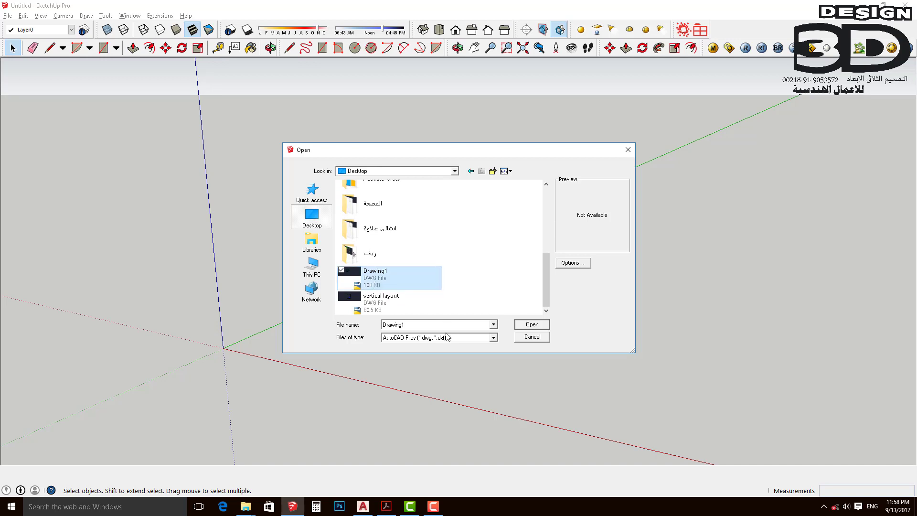
left_click(493, 339)
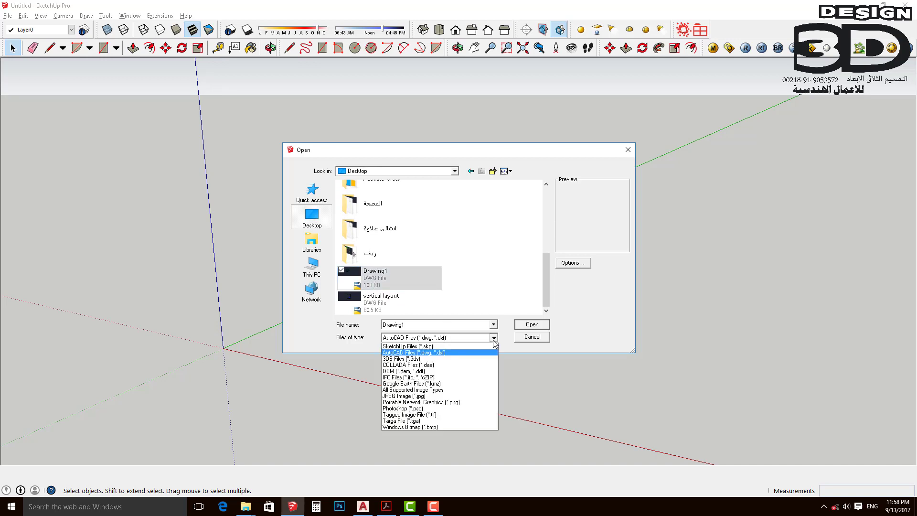
Step: Set the DWG import units to Meters and import Drawing1
left_click(573, 263)
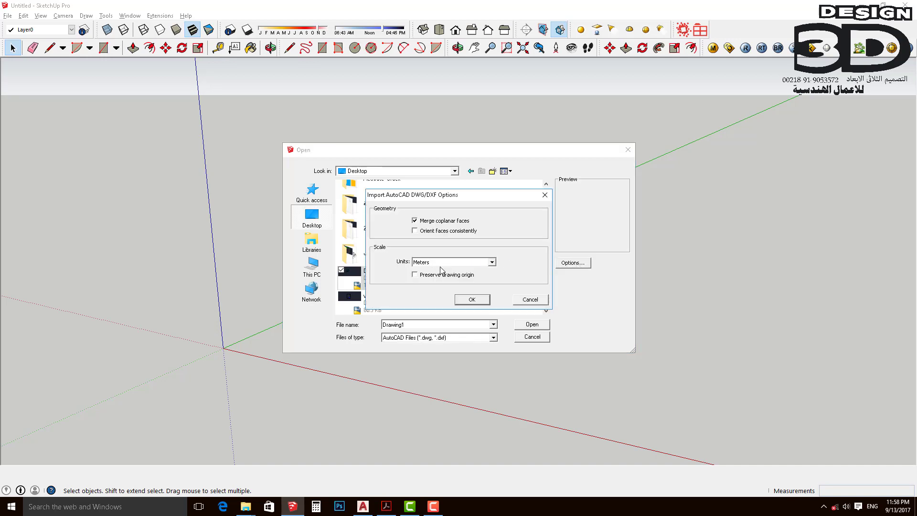
left_click(491, 263)
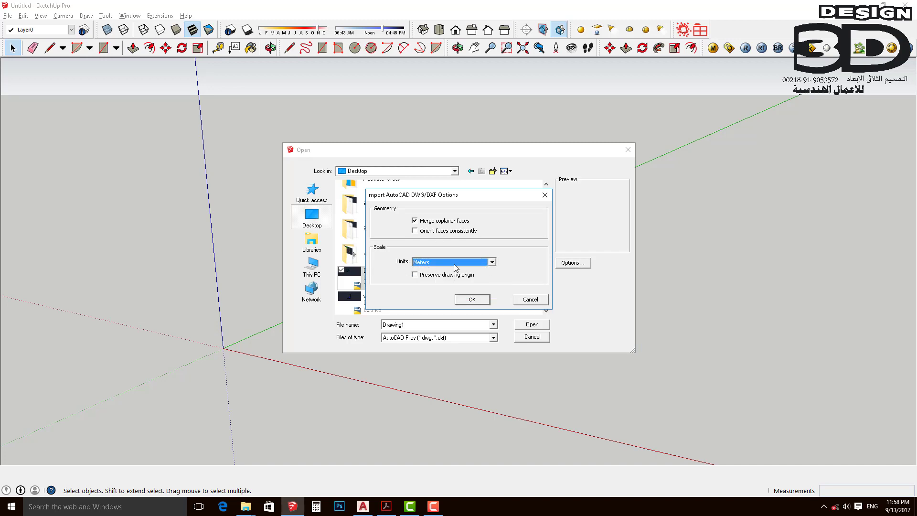
left_click(472, 299)
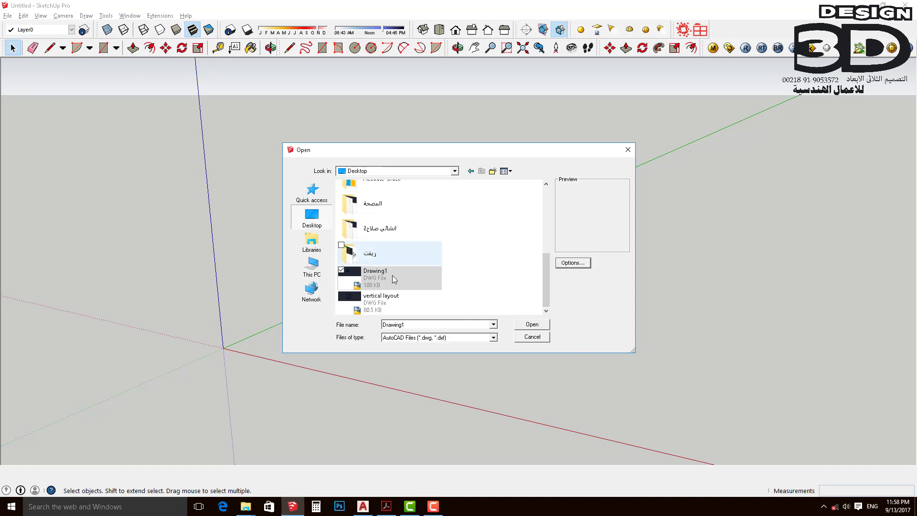
left_click(529, 326)
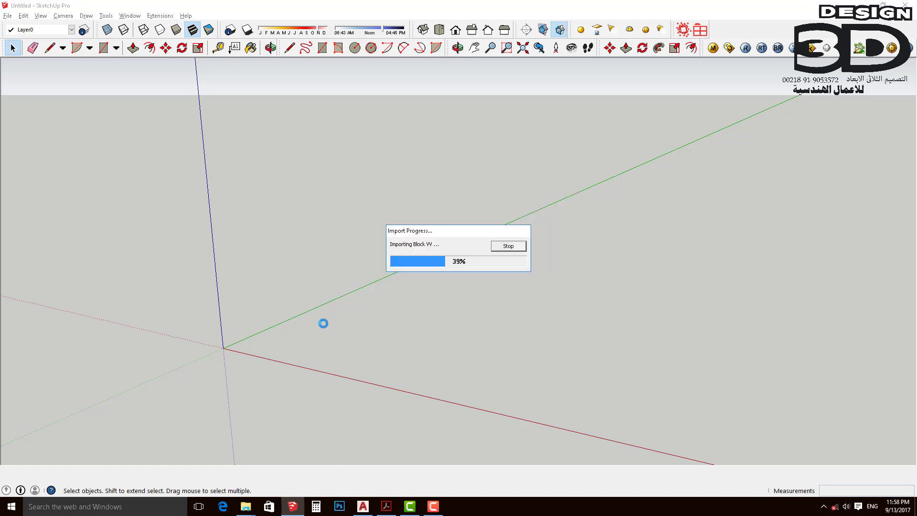
Step: Dismiss the import results and zoom to the extents of the imported plan
left_click(508, 325)
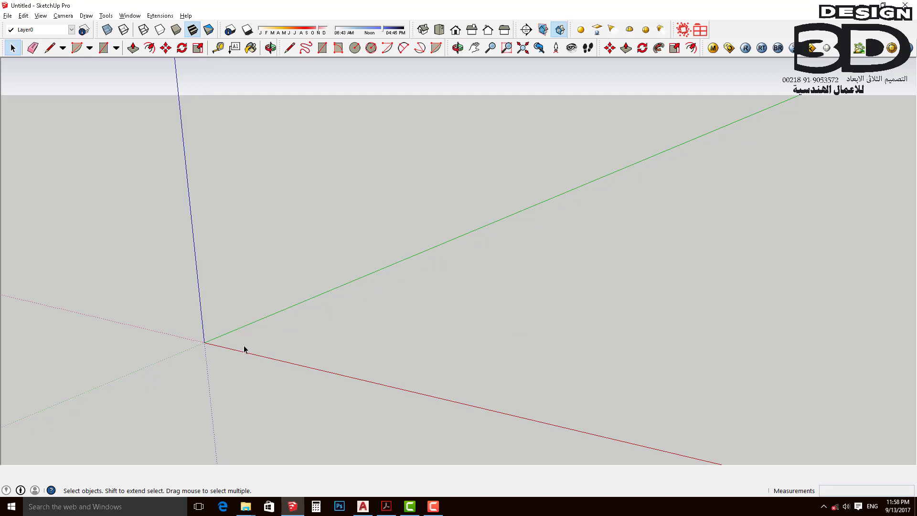
middle_click_drag(233, 354, 247, 356)
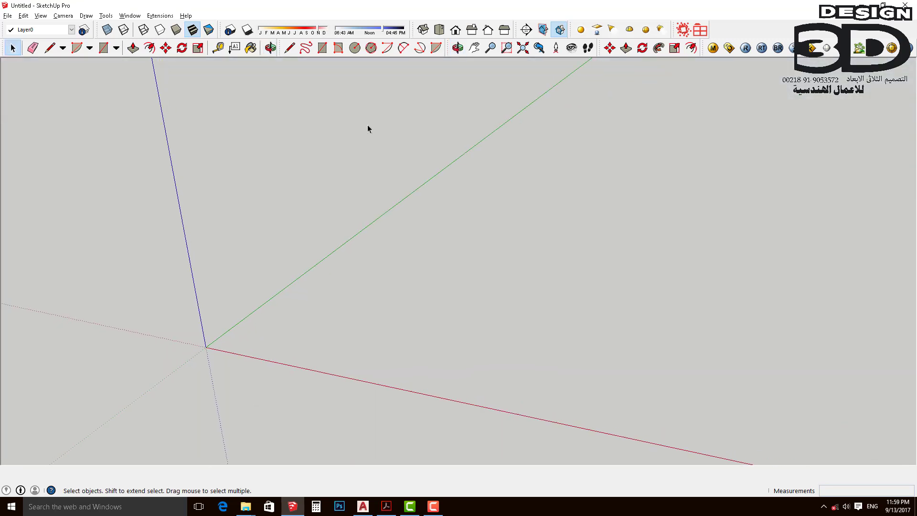
left_click(522, 48)
scroll(419, 279, "down", 2)
scroll(419, 279, "down", 2)
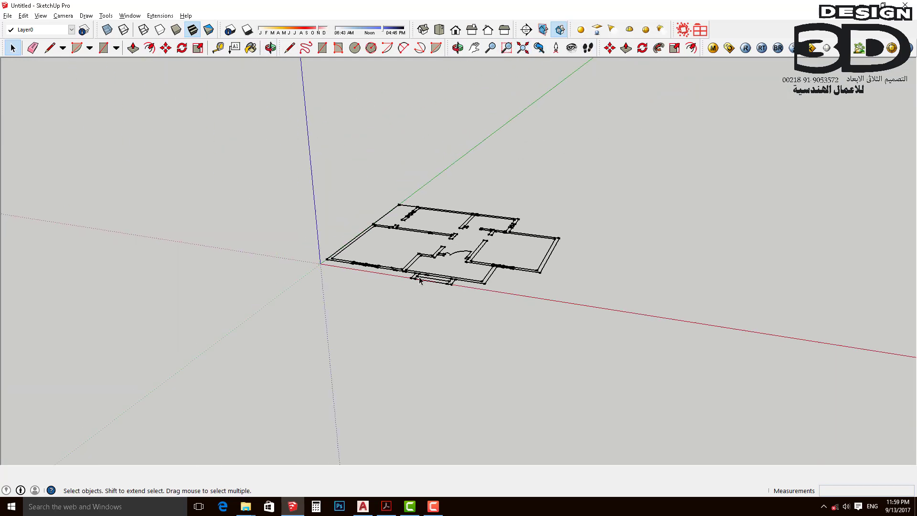
Step: Orbit and zoom to a near-top view of the floor plan
middle_click_drag(419, 279, 467, 301)
scroll(444, 327, "up", 3)
scroll(432, 326, "up", 3)
middle_click_drag(432, 325, 439, 352)
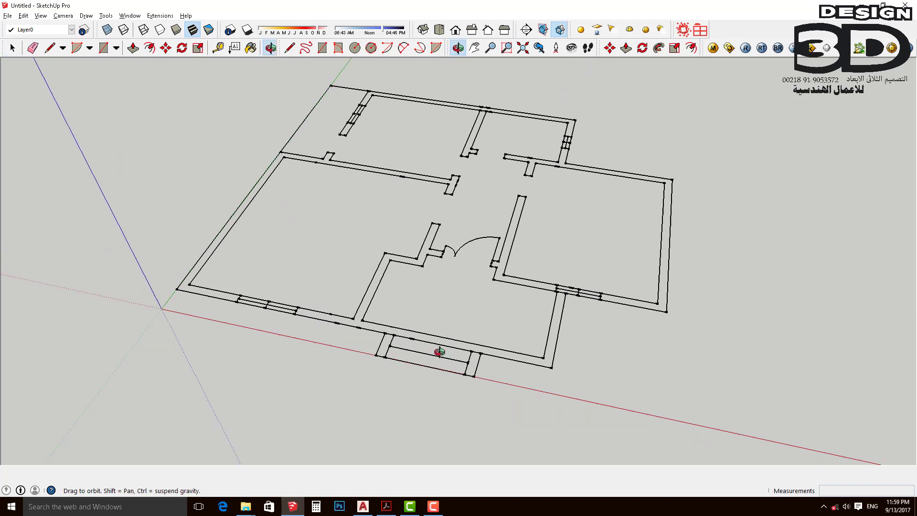
scroll(438, 352, "down", 3)
scroll(436, 151, "down", 2)
middle_click_drag(436, 152, 534, 151)
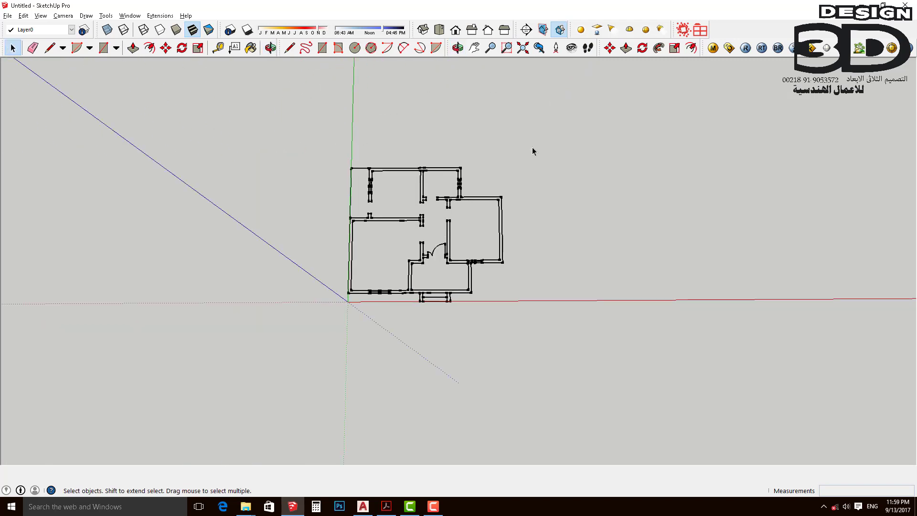
Step: Select the entire imported plan, make it a group, then deselect it
left_click_drag(207, 400, 204, 426)
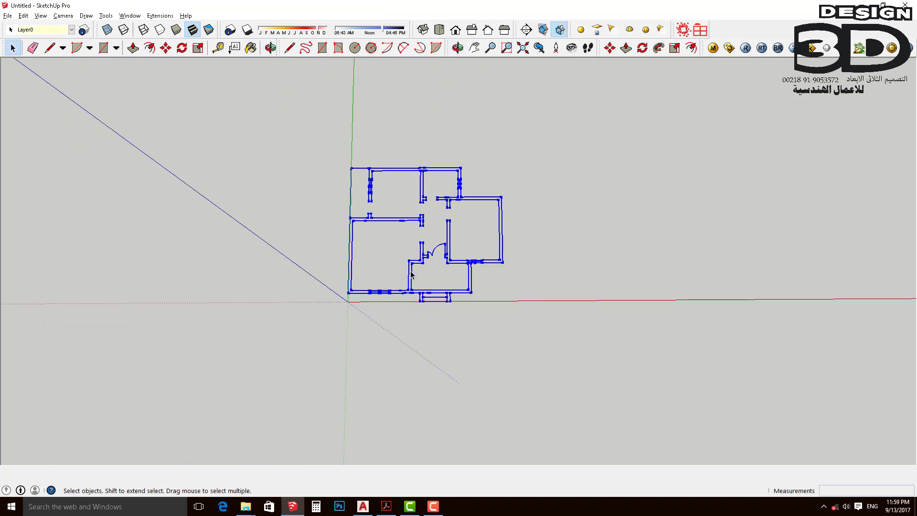
right_click(421, 262)
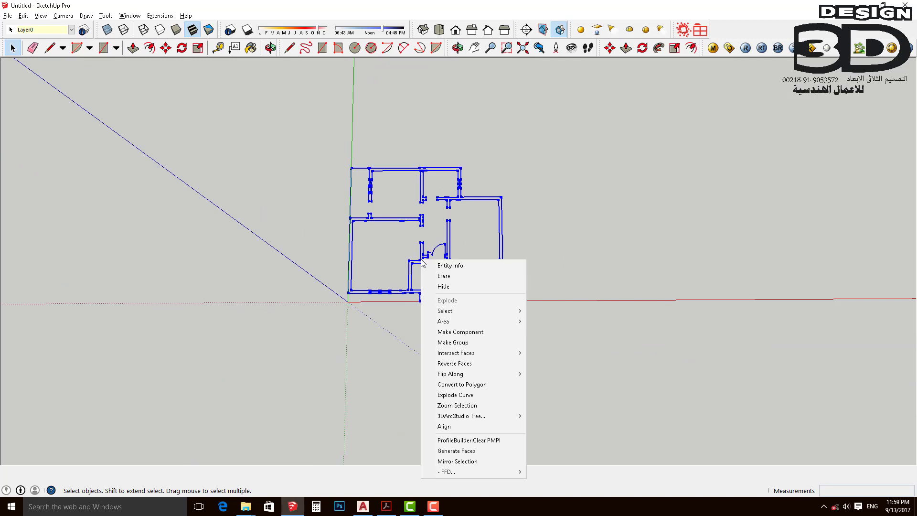
left_click(450, 344)
scroll(452, 325, "up", 2)
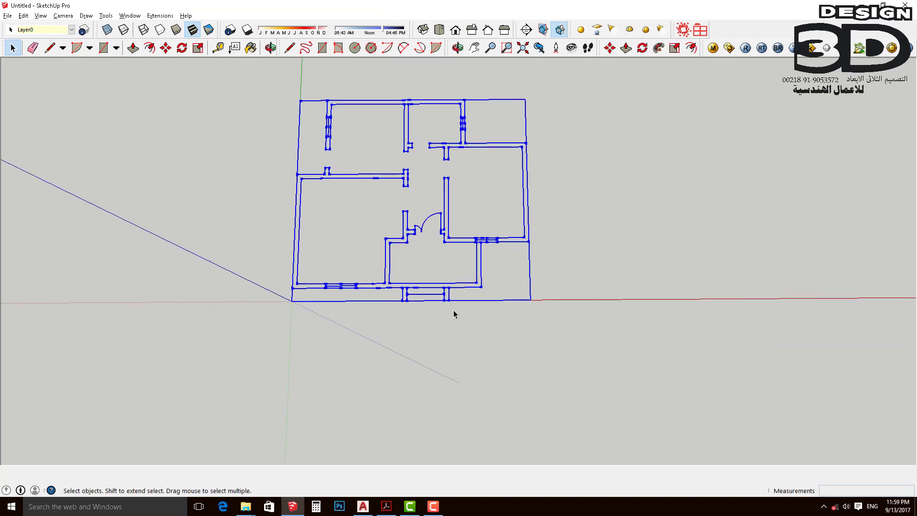
mouse_move(452, 311)
middle_mouse_down()
mouse_move(401, 245)
mouse_move(413, 352)
middle_mouse_up()
left_click(402, 307)
Step: Orbit and zoom around the grouped plan and display the layers Layer0, Defpoints and tree
scroll(403, 301, "up", 3)
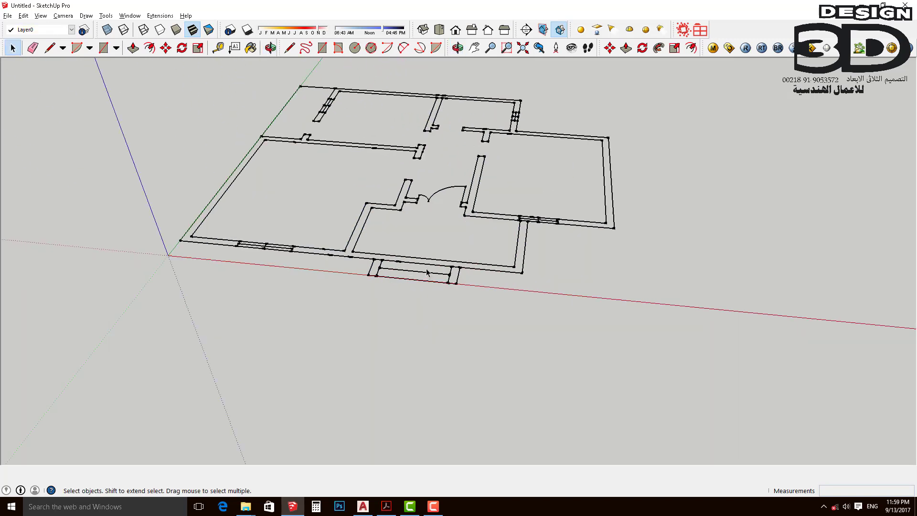
scroll(408, 287, "down", 3)
scroll(413, 272, "up", 3)
scroll(416, 260, "down", 3)
mouse_move(417, 260)
middle_mouse_down()
mouse_move(368, 272)
mouse_move(440, 138)
mouse_move(368, 280)
middle_mouse_up()
scroll(409, 242, "down", 2)
scroll(409, 243, "up", 2)
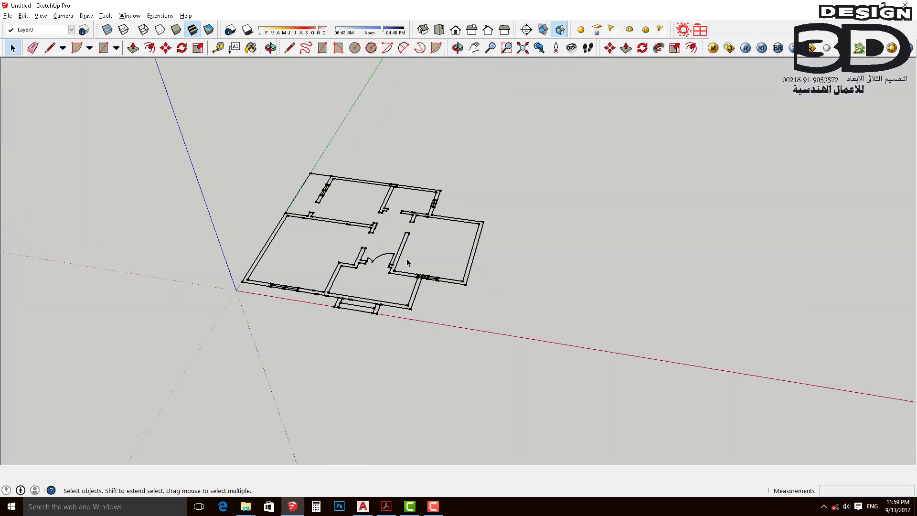
scroll(462, 230, "down", 2)
scroll(463, 230, "down", 2)
scroll(408, 242, "up", 2)
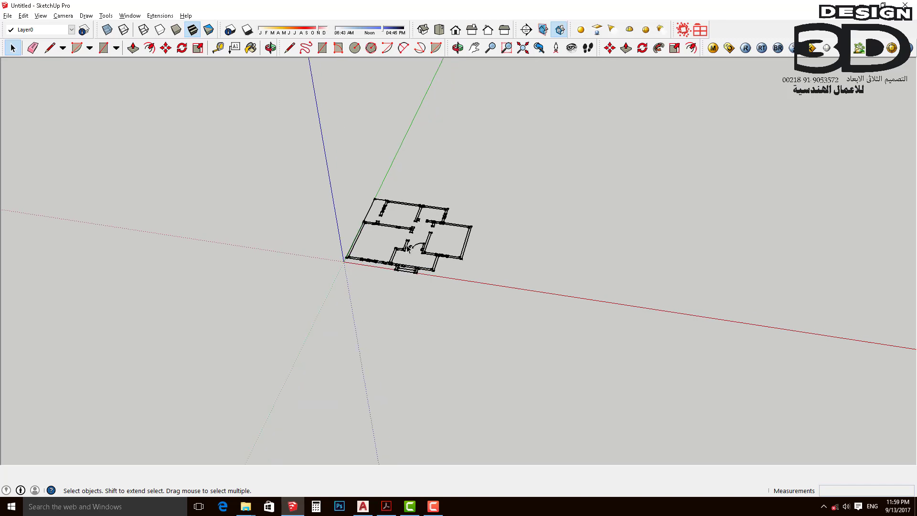
scroll(408, 243, "up", 1)
left_click(71, 29)
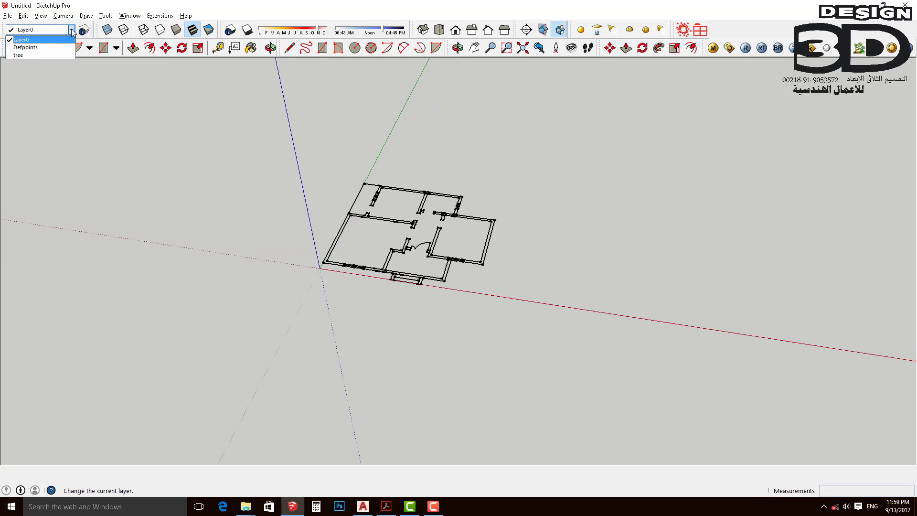
Step: Add a new layer named cad and hide it
left_click(85, 32)
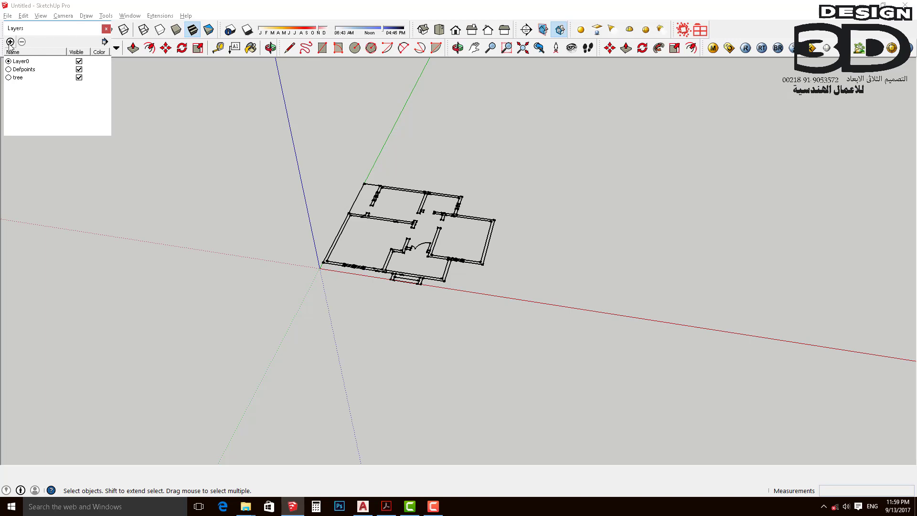
left_click(10, 42)
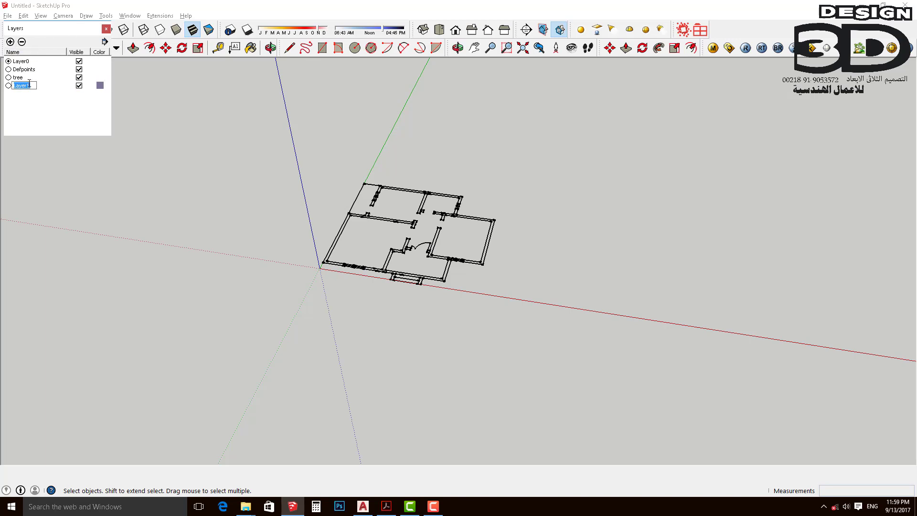
type("cad")
left_click(80, 86)
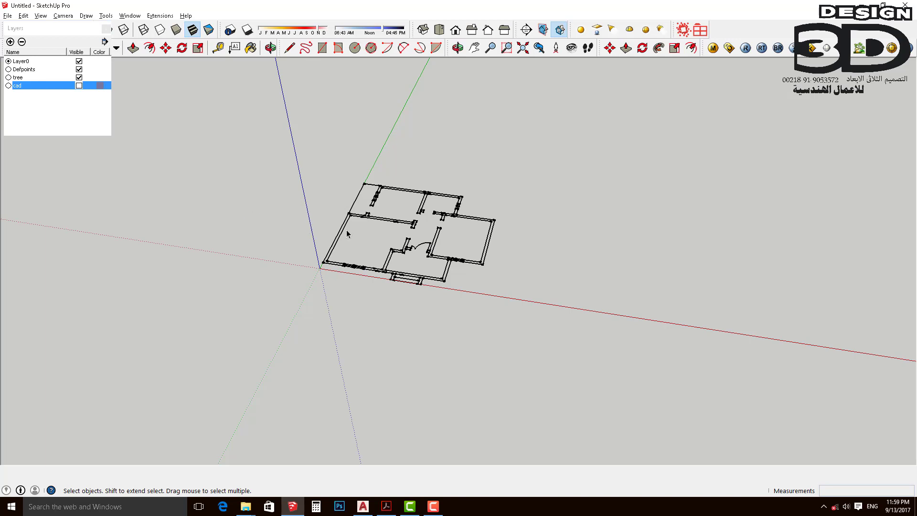
Step: Assign the floor-plan group to the cad layer in Entity Info, then deselect and close Entity Info
left_click_drag(508, 168, 186, 398)
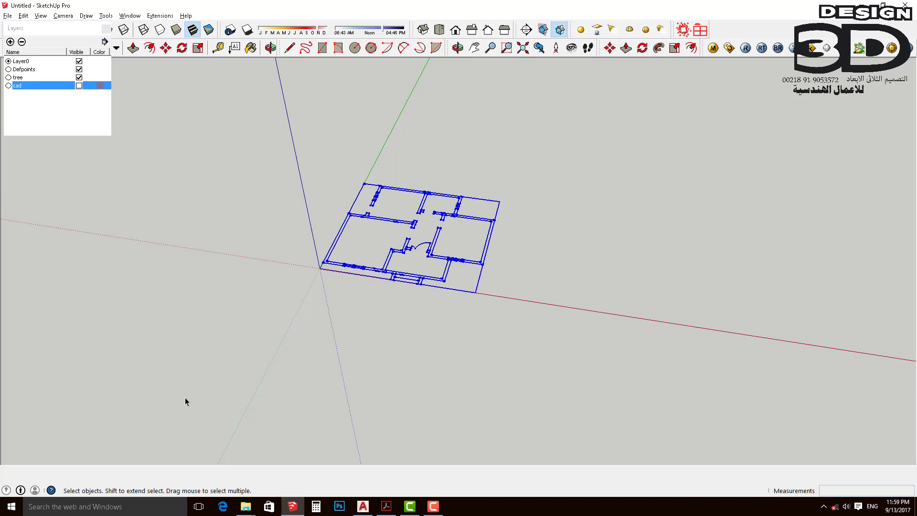
right_click(407, 247)
left_click(423, 253)
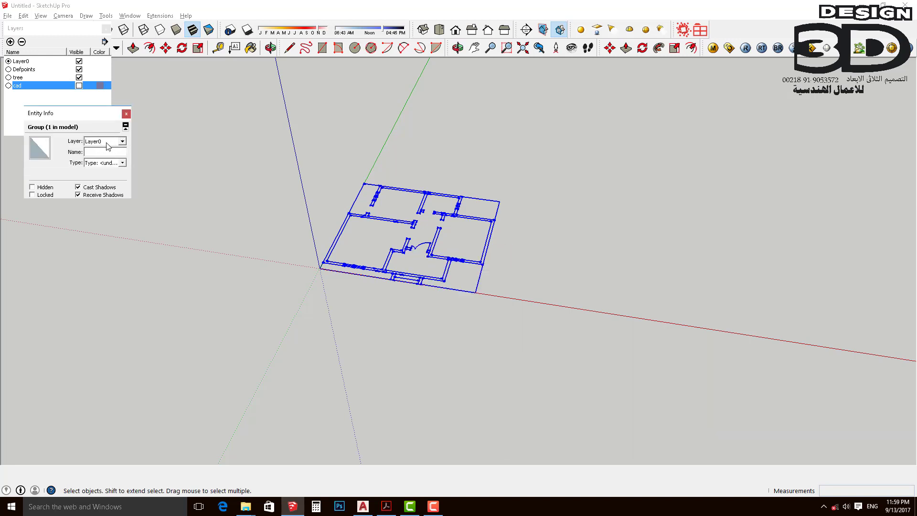
left_click(122, 141)
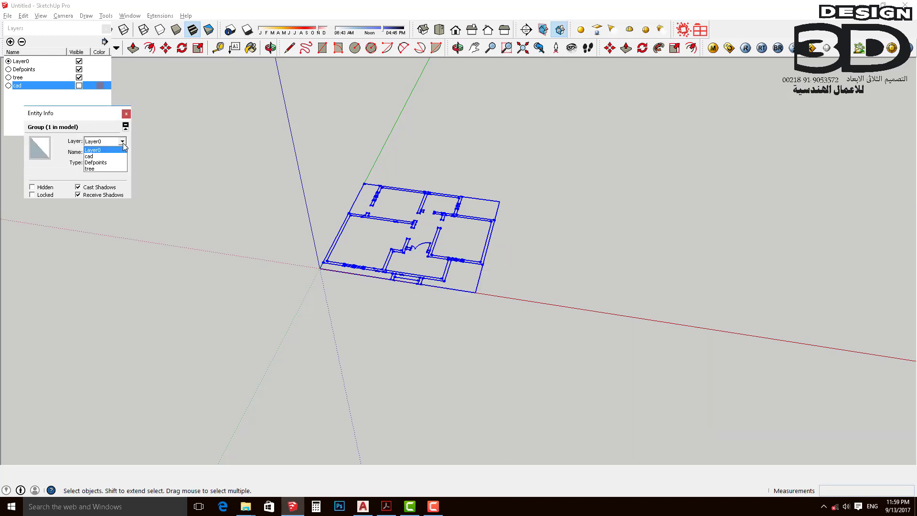
left_click(99, 157)
left_click(436, 190)
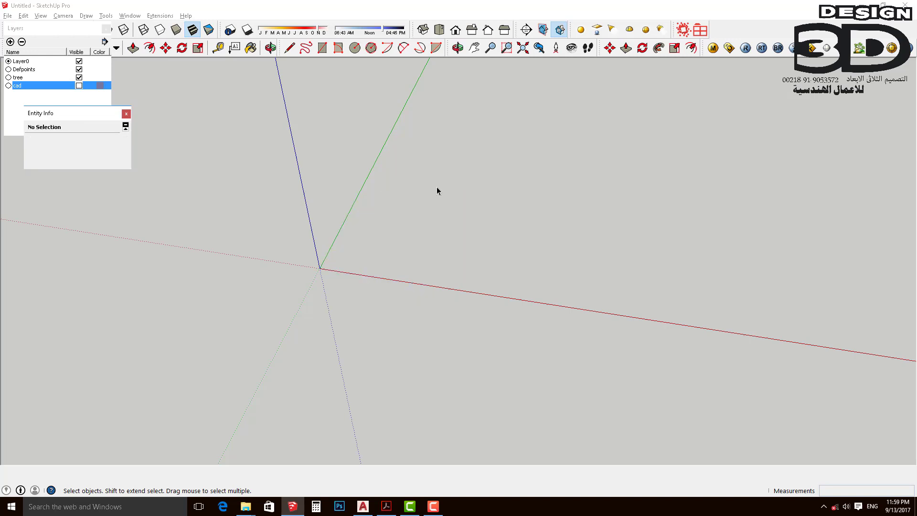
left_click(126, 115)
scroll(408, 282, "down", 1)
scroll(264, 306, "down", 1)
scroll(232, 304, "down", 1)
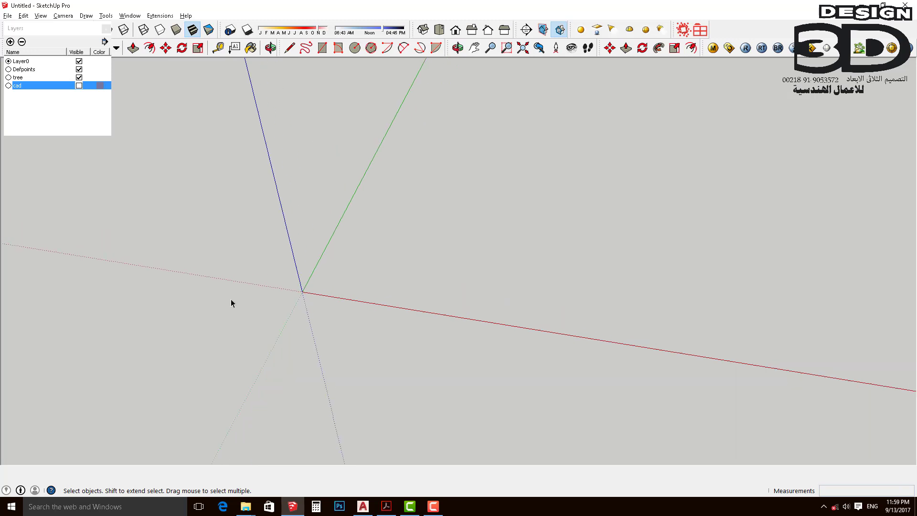
scroll(173, 351, "down", 1)
mouse_move(174, 353)
middle_mouse_down()
mouse_move(211, 366)
mouse_move(188, 313)
mouse_move(249, 302)
mouse_move(236, 372)
mouse_move(227, 356)
mouse_move(260, 381)
mouse_move(282, 299)
mouse_move(266, 352)
mouse_move(256, 327)
mouse_move(241, 323)
mouse_move(335, 343)
mouse_move(356, 309)
mouse_move(266, 350)
mouse_move(232, 301)
middle_mouse_up()
mouse_move(374, 364)
middle_mouse_down()
mouse_move(260, 329)
mouse_move(210, 380)
mouse_move(364, 246)
mouse_move(333, 287)
mouse_move(251, 321)
middle_mouse_up()
middle_click_drag(273, 248, 251, 342)
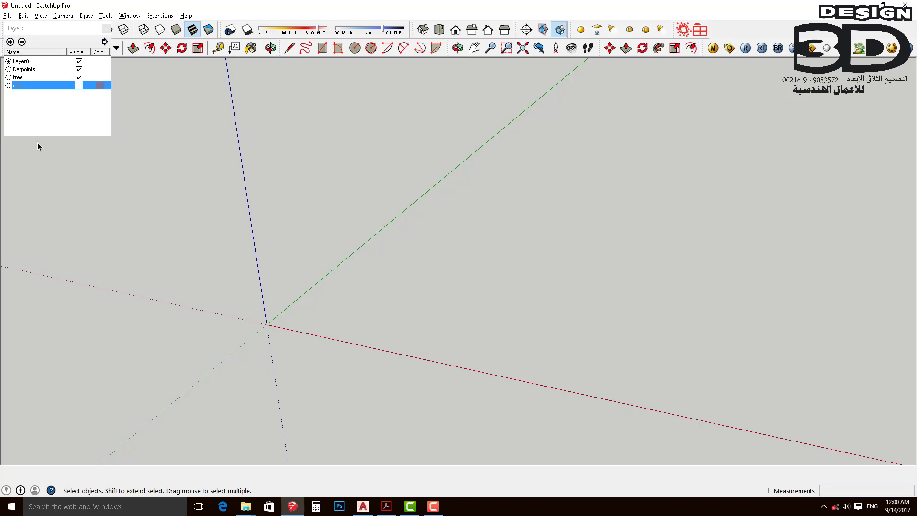
mouse_move(285, 343)
middle_mouse_down()
mouse_move(268, 365)
mouse_move(231, 342)
mouse_move(230, 321)
middle_mouse_up()
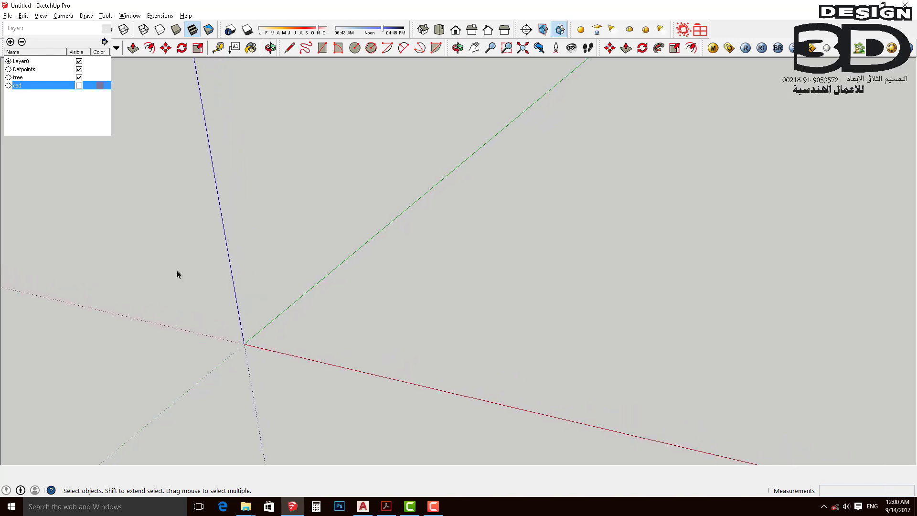
mouse_move(177, 274)
middle_mouse_down()
mouse_move(213, 243)
mouse_move(188, 259)
middle_mouse_up()
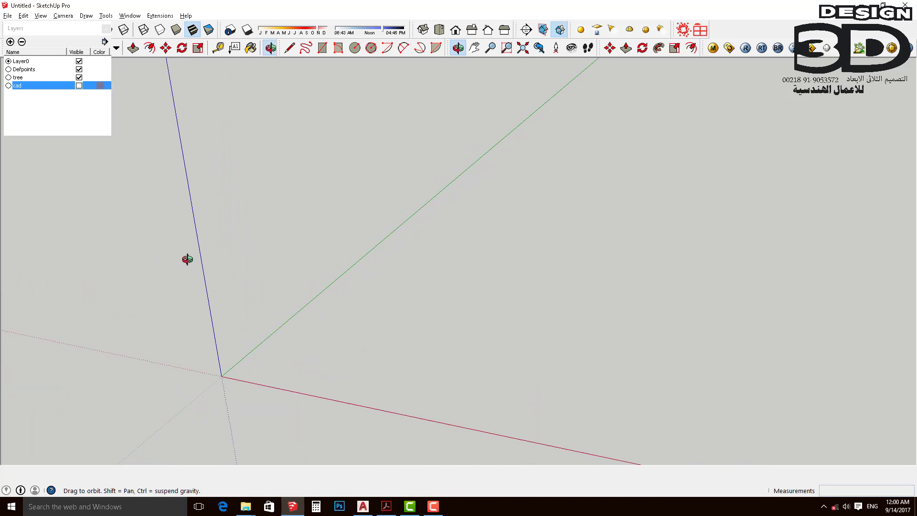
Step: Create Layer1 with its default name, make cad visible again, and close the Layers panel
left_click(10, 42)
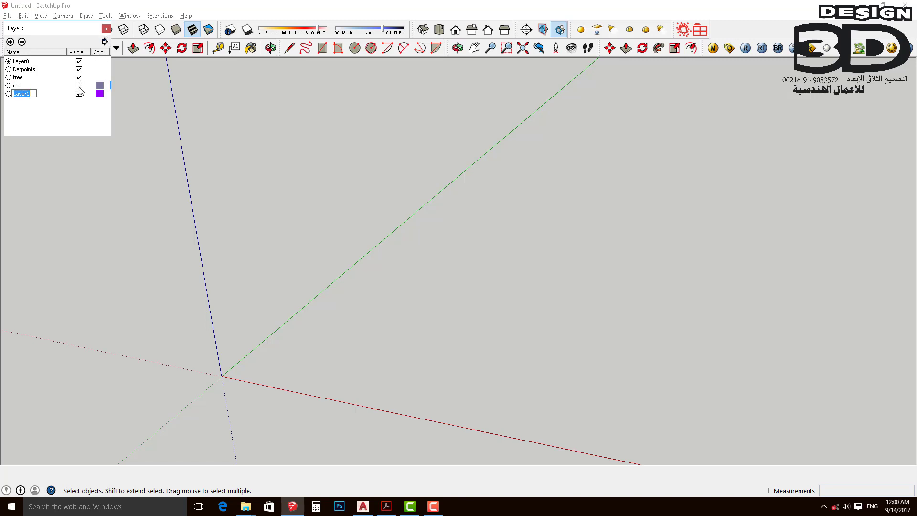
left_click(79, 88)
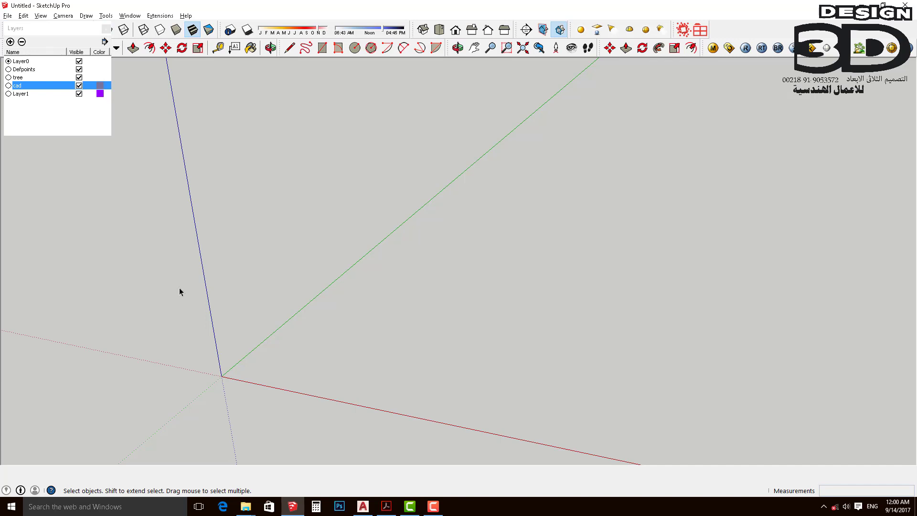
middle_click_drag(282, 299, 259, 295)
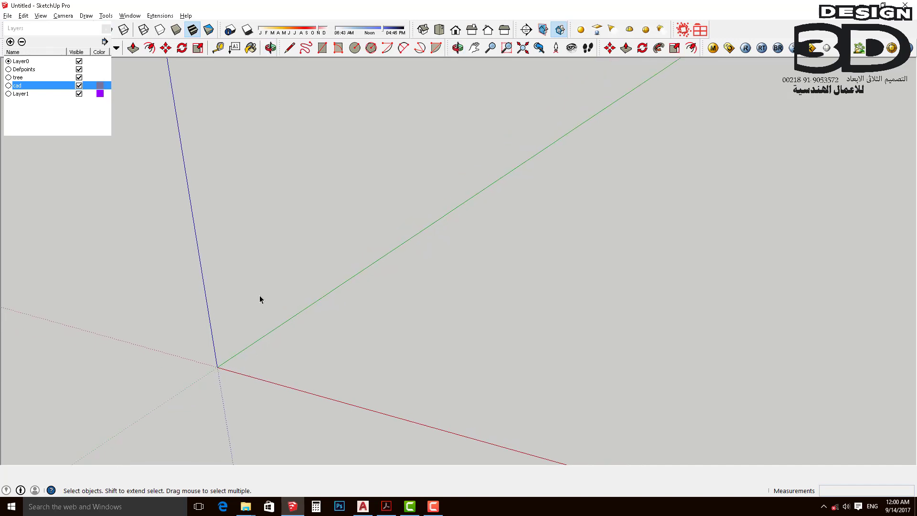
mouse_move(177, 313)
middle_mouse_down()
mouse_move(286, 317)
mouse_move(200, 317)
mouse_move(142, 296)
middle_mouse_up()
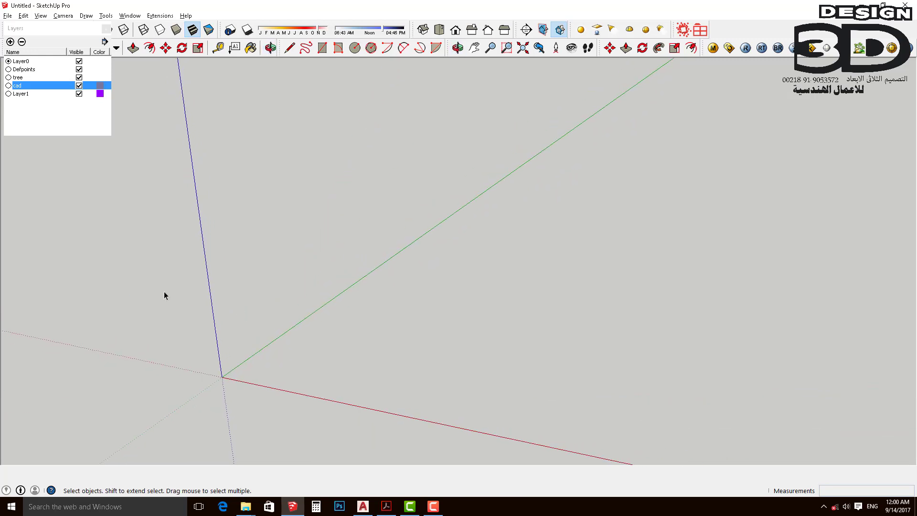
left_click(106, 29)
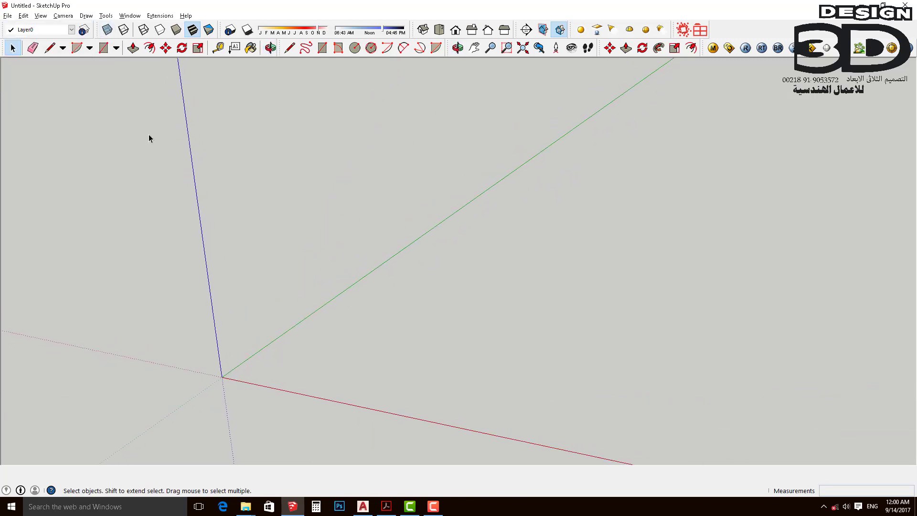
mouse_move(170, 245)
middle_mouse_down()
mouse_move(220, 330)
mouse_move(425, 409)
middle_mouse_up()
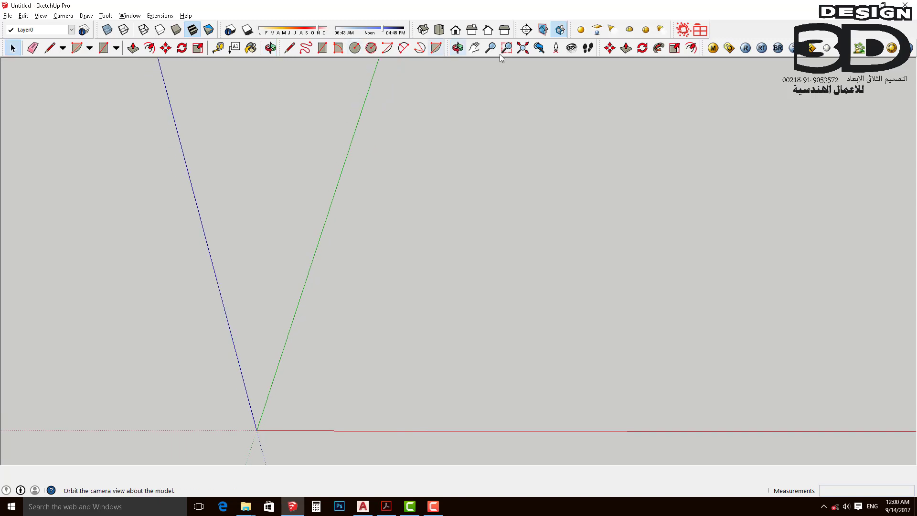
Step: Zoom to extents to restore the floor plan and orbit until the red axis is level
left_click(524, 50)
scroll(317, 262, "down", 3)
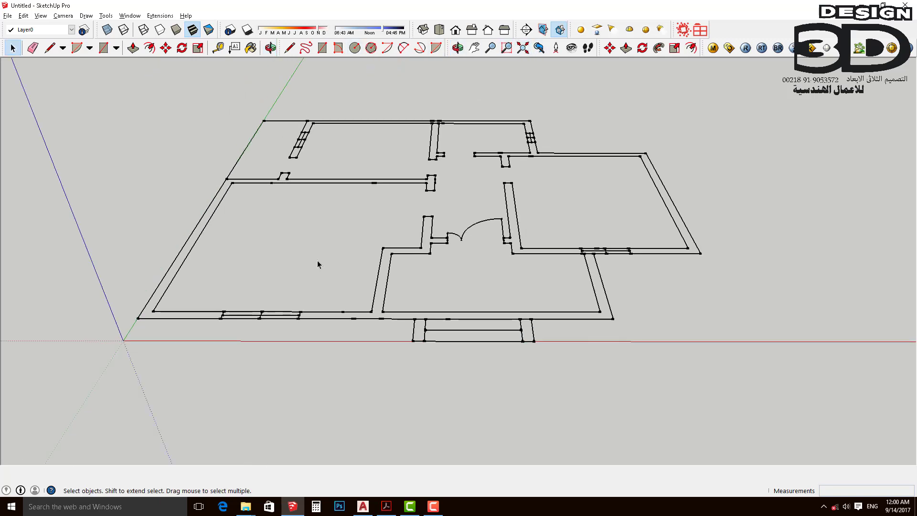
scroll(328, 280, "down", 3)
mouse_move(328, 280)
middle_mouse_down()
mouse_move(330, 207)
mouse_move(338, 321)
middle_mouse_up()
scroll(337, 321, "down", 2)
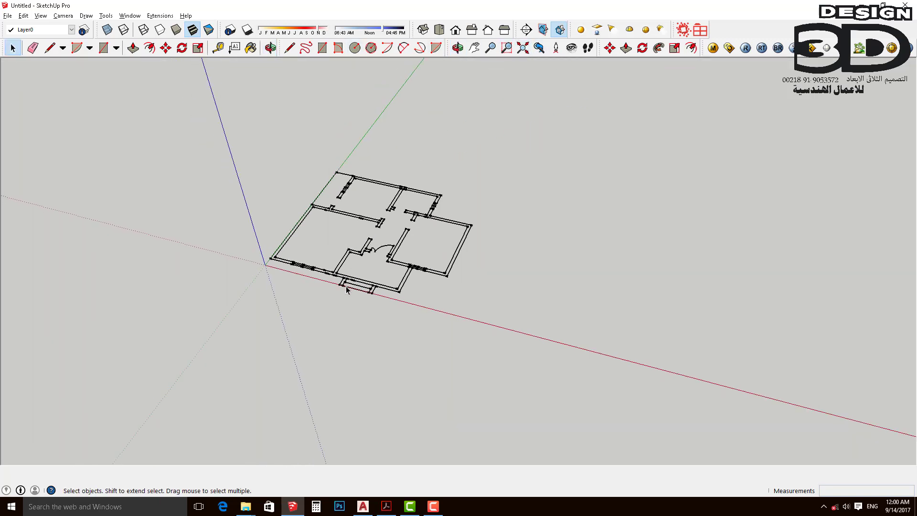
scroll(346, 200, "up", 1)
scroll(346, 200, "up", 3)
scroll(346, 199, "down", 3)
middle_click_drag(346, 200, 398, 252)
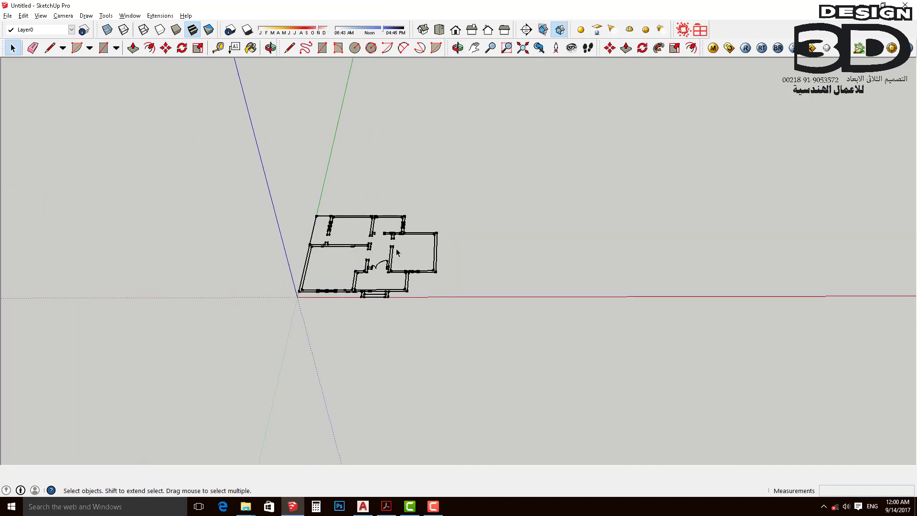
scroll(376, 251, "up", 2)
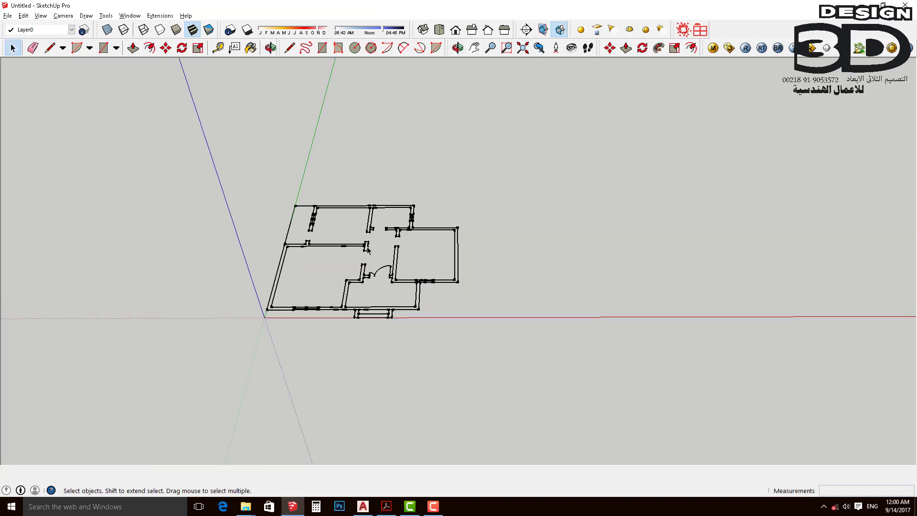
Step: Select the plan to confirm it sits on the cad layer, then deselect it
left_click(366, 249)
scroll(367, 249, "up", 2)
scroll(366, 249, "up", 3)
scroll(367, 248, "down", 3)
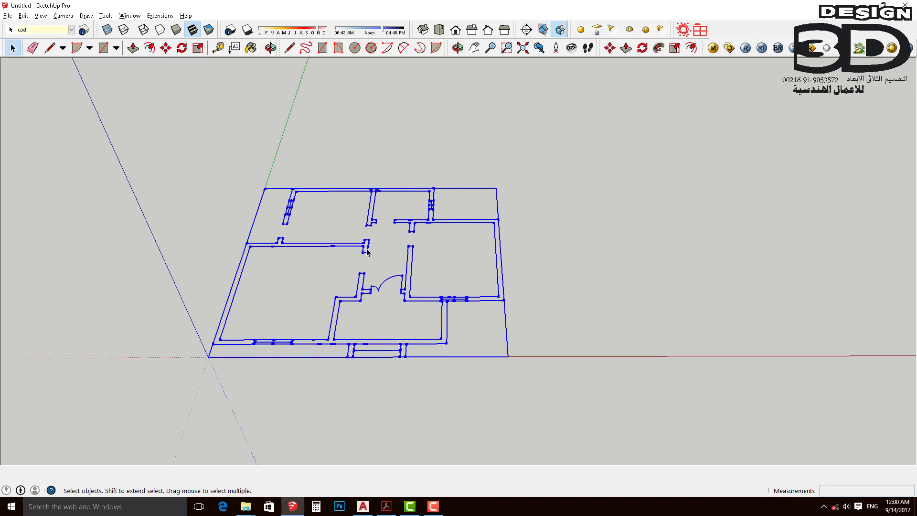
scroll(366, 250, "up", 2)
scroll(366, 251, "down", 3)
middle_click_drag(366, 360, 310, 337)
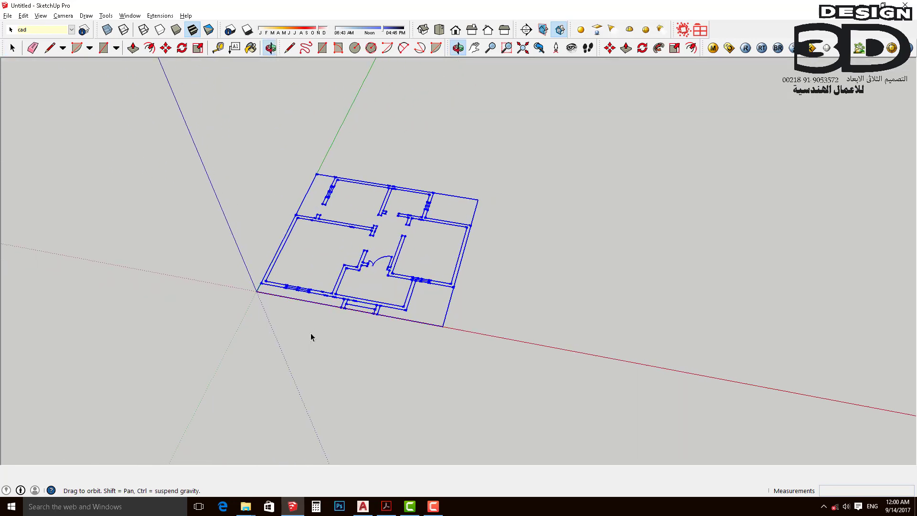
scroll(310, 337, "up", 2)
scroll(358, 311, "down", 3)
scroll(382, 234, "up", 3)
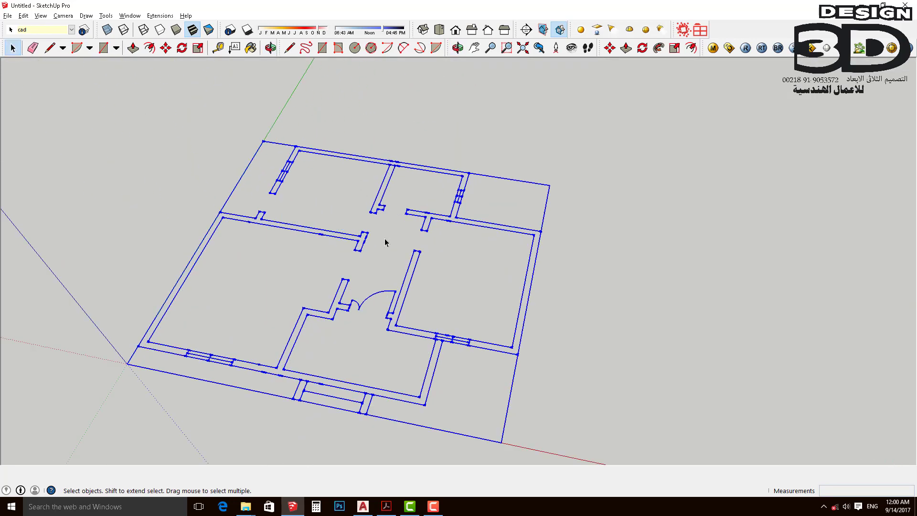
scroll(385, 242, "up", 2)
scroll(384, 242, "down", 3)
left_click(566, 268)
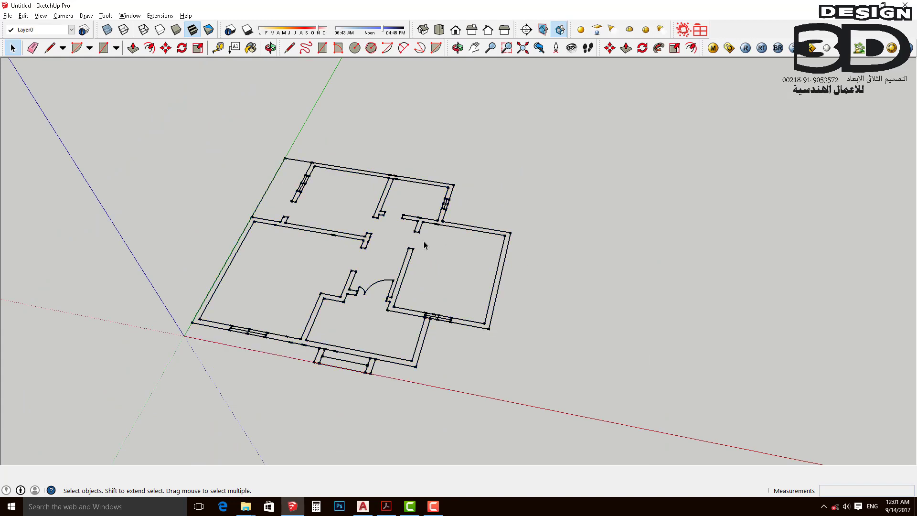
Step: Orbit and zoom in on the plan's upper-left rooms
mouse_move(424, 246)
middle_mouse_down()
mouse_move(565, 286)
mouse_move(246, 181)
middle_mouse_up()
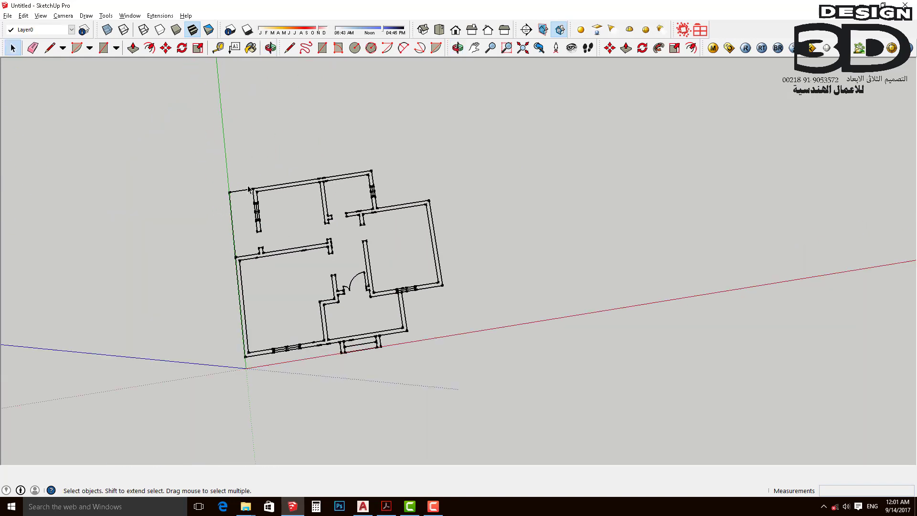
scroll(249, 189, "up", 2)
scroll(282, 176, "up", 2)
scroll(282, 172, "up", 2)
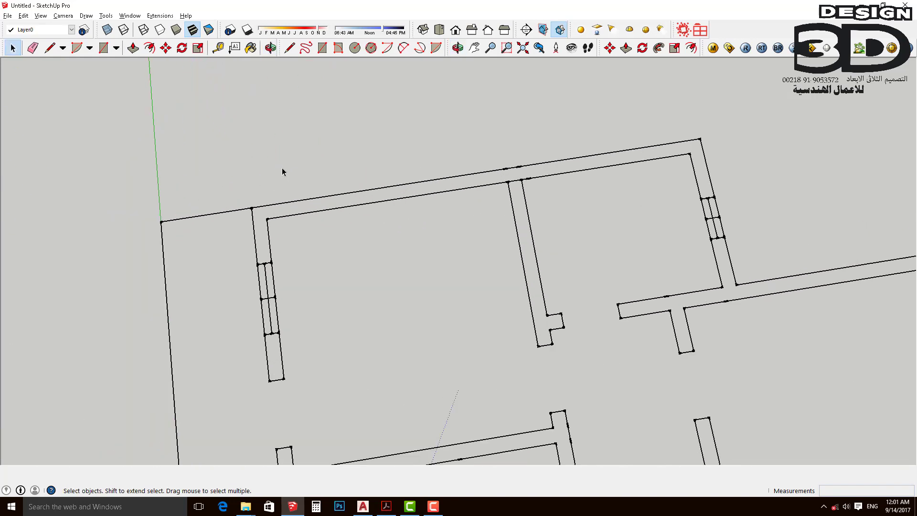
Step: With the Line tool (L), trace the top wall from its right corner to its left corner
key("l")
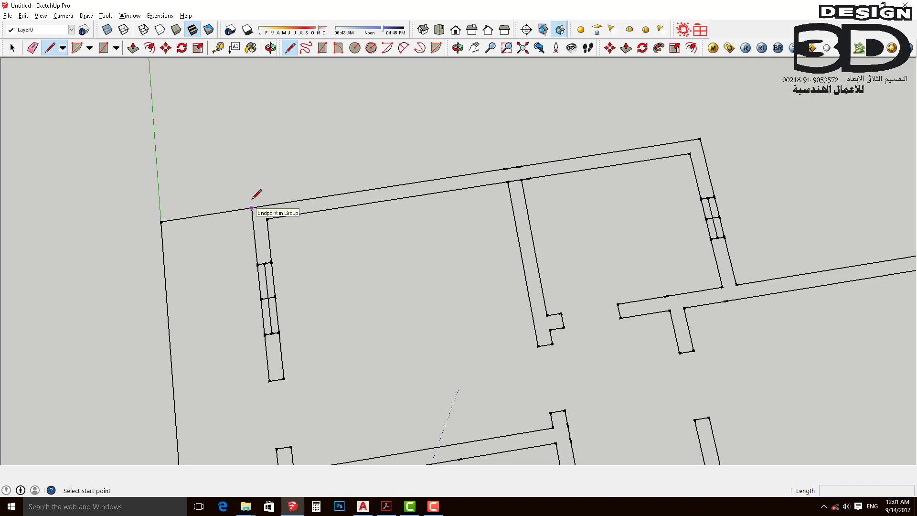
scroll(251, 157, "down", 2)
scroll(477, 148, "up", 1)
scroll(618, 149, "up", 1)
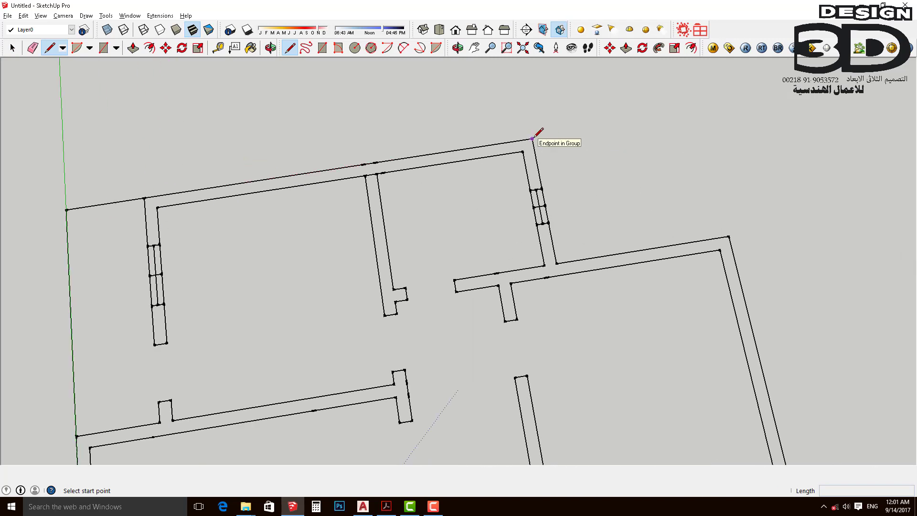
left_click(531, 139)
scroll(589, 103, "down", 1)
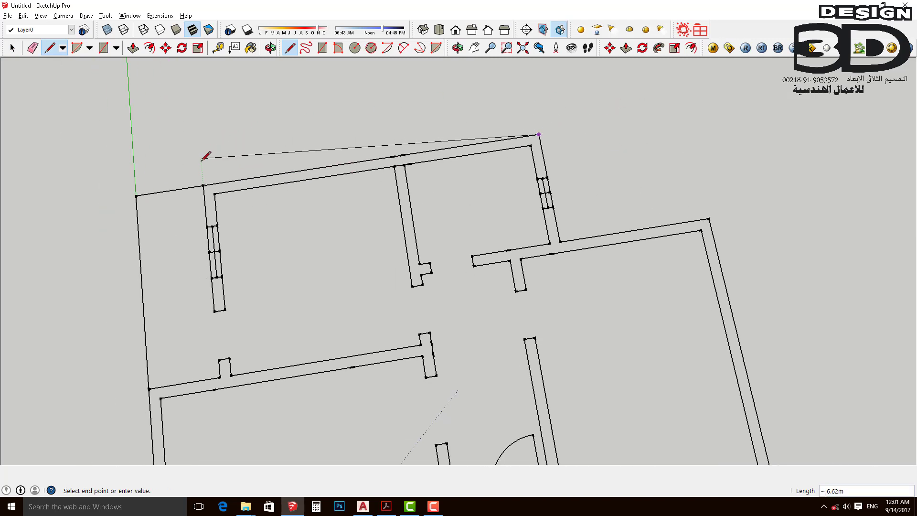
left_click(203, 184)
Step: Draw a 3 m segment and continue the edge to the left wall corner
scroll(240, 210, "down", 1)
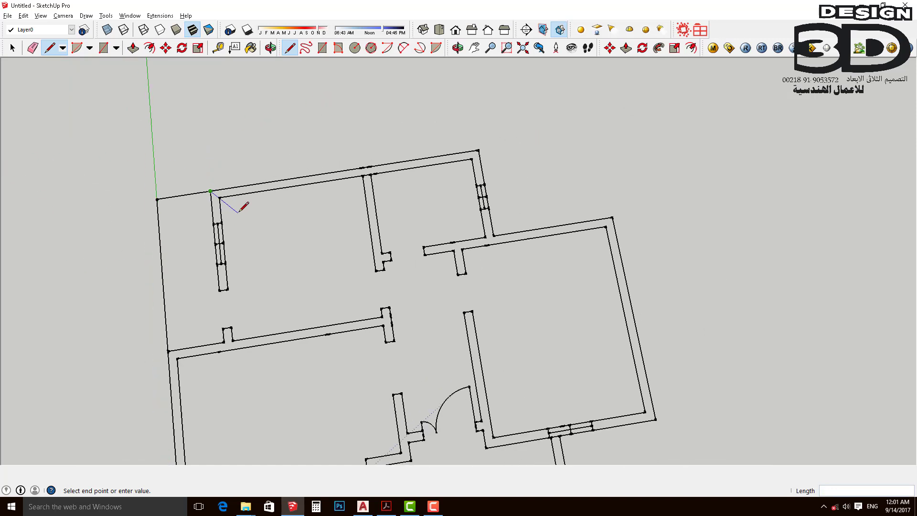
scroll(215, 339, "up", 1)
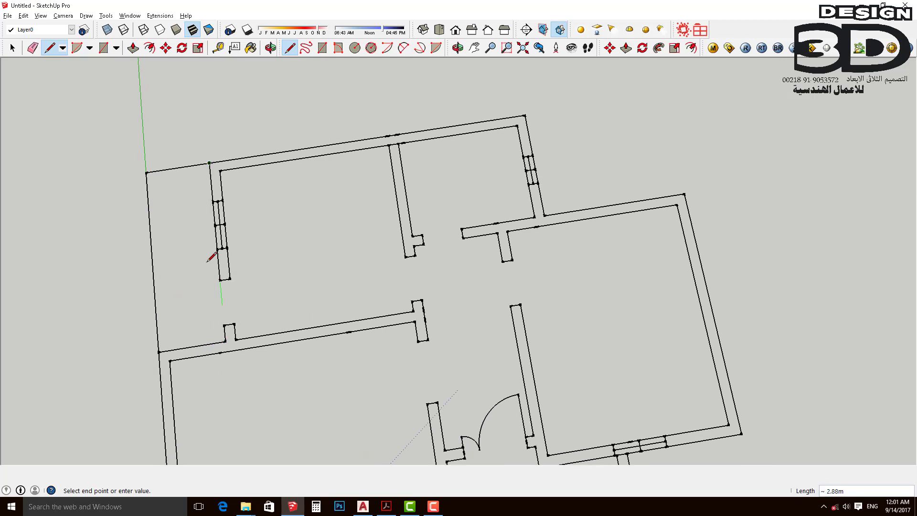
type("3")
key("Return")
left_click(224, 341)
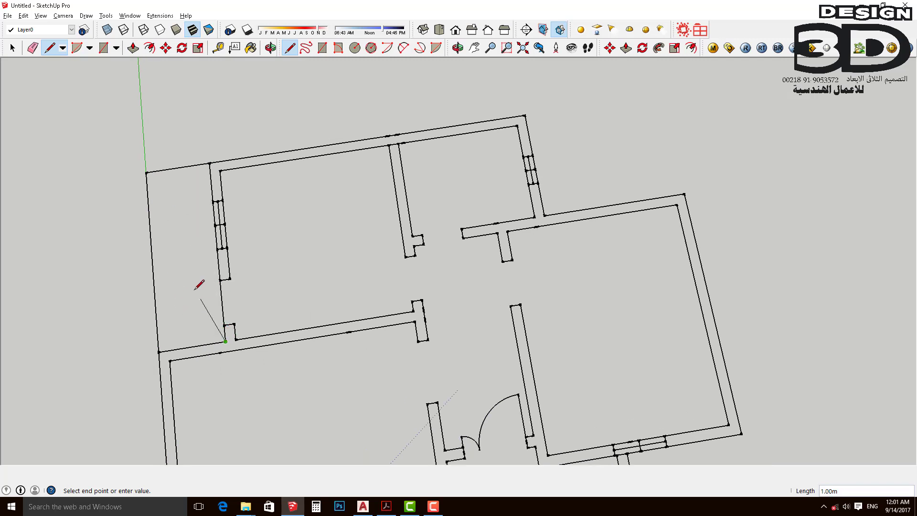
left_click(159, 352)
Step: Draw the 8 m bottom segment and end the edge at the right wall corner
scroll(180, 148, "down", 3)
scroll(180, 148, "down", 3)
scroll(180, 147, "down", 1)
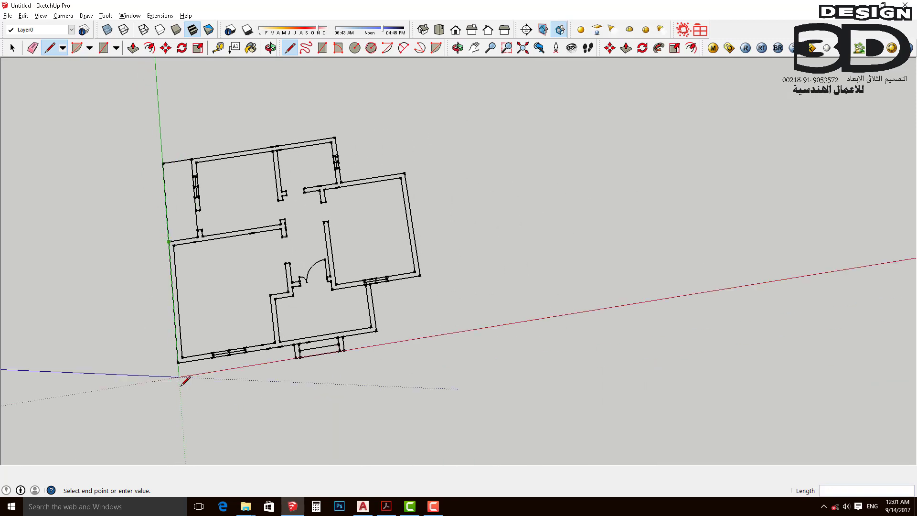
scroll(179, 369, "up", 5)
scroll(179, 369, "up", 2)
scroll(115, 333, "down", 2)
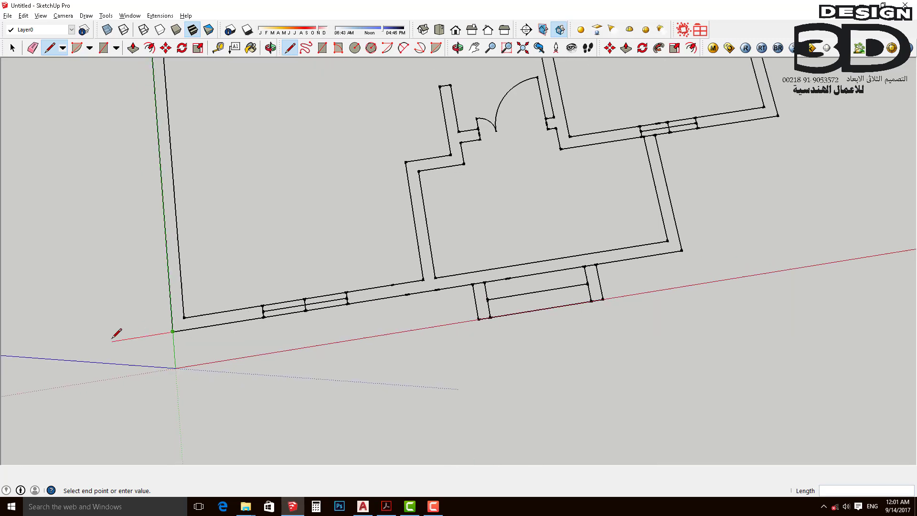
type("8")
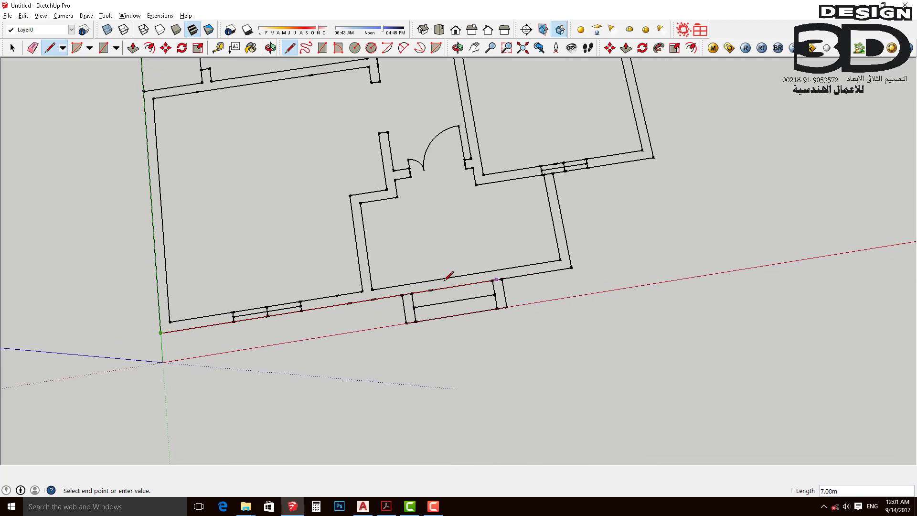
key("Return")
left_click(571, 268)
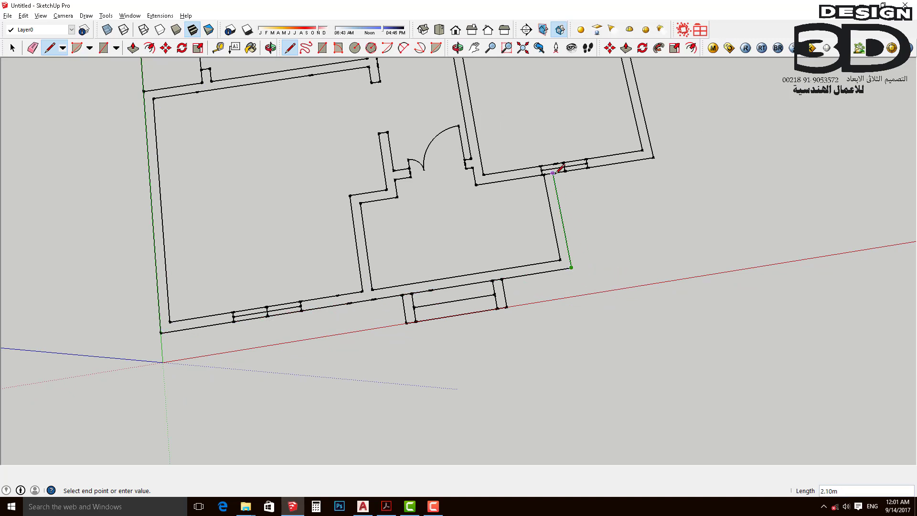
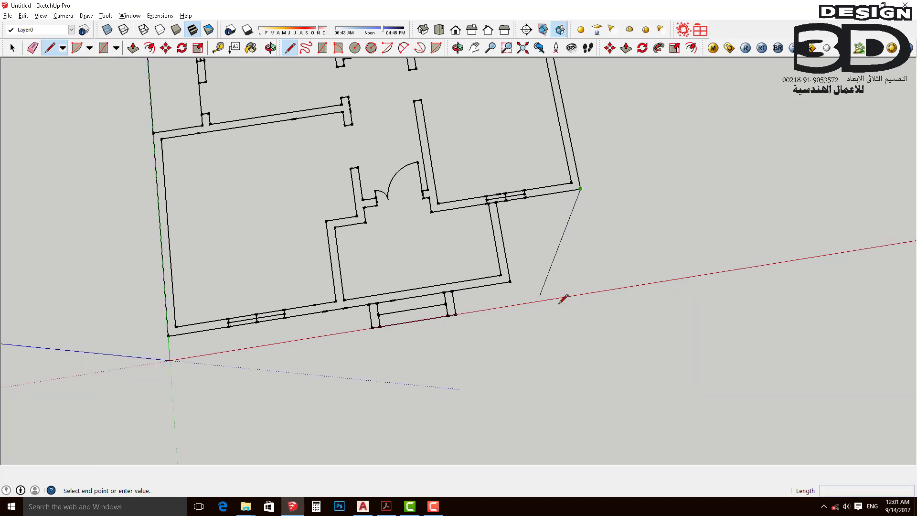
Step: Draw the last outer-wall edges back to the starting corner to close the outline
scroll(598, 144, "down", 5)
scroll(559, 160, "up", 3)
left_click(554, 171)
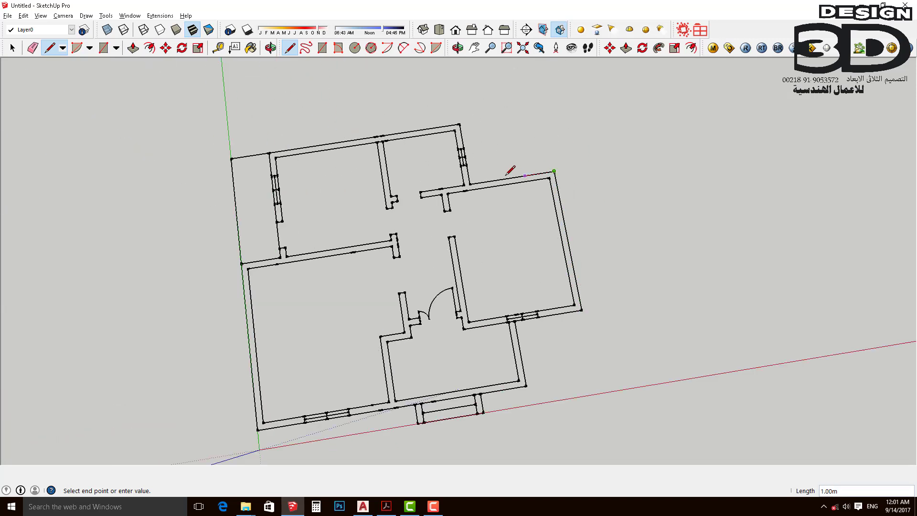
left_click(470, 183)
left_click(459, 123)
Step: Orbit and zoom to check that the enclosed rooms filled with faces
key("space")
scroll(328, 178, "down", 3)
mouse_move(385, 202)
middle_mouse_down()
mouse_move(384, 268)
mouse_move(369, 240)
middle_mouse_up()
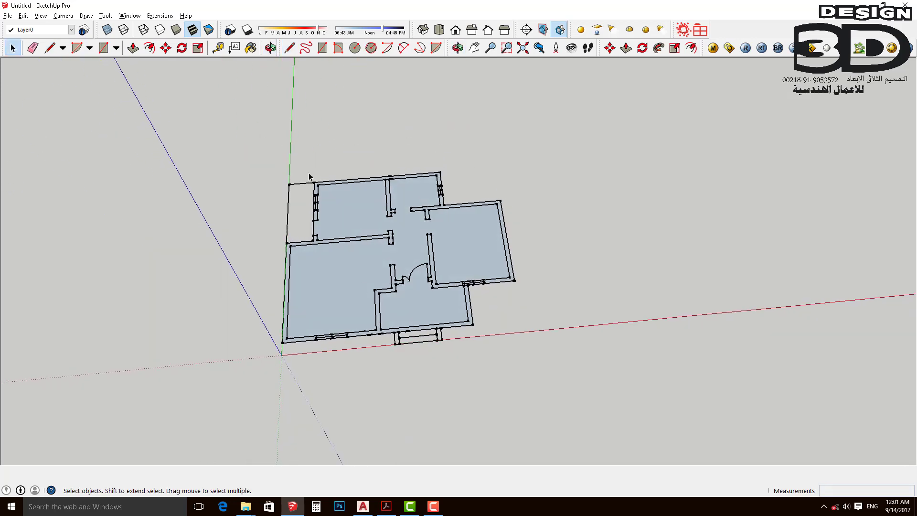
scroll(360, 186, "up", 5)
scroll(361, 210, "up", 3)
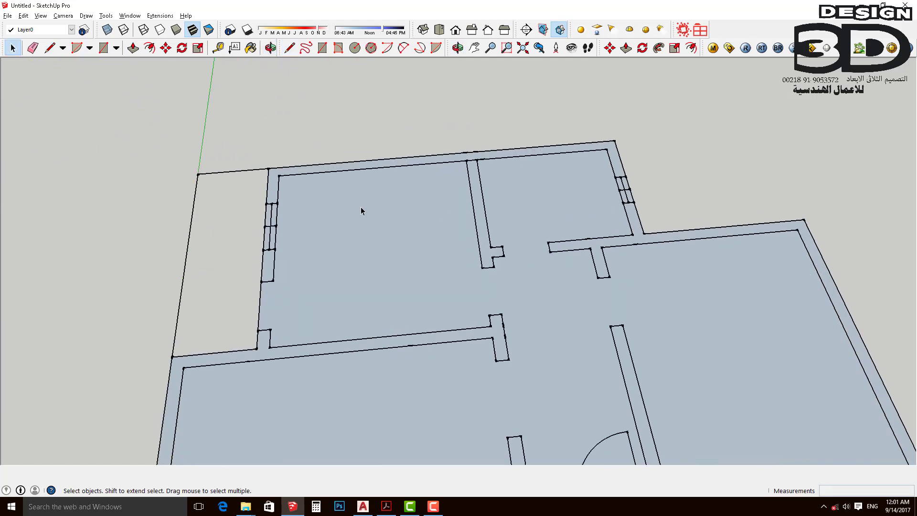
scroll(360, 207, "down", 3)
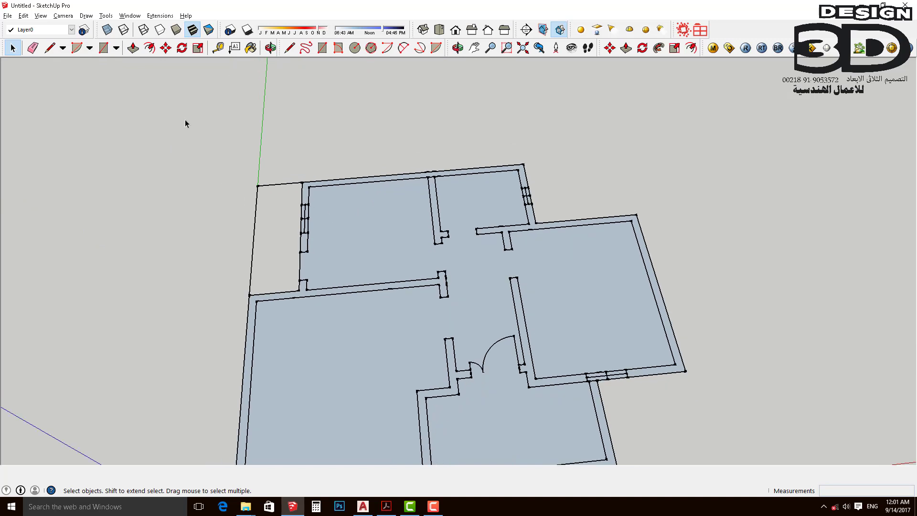
Step: Draw rectangle faces over the top-left room gap, a 2.50m×2.00m area and a 4.40m×3.50m area
key("r")
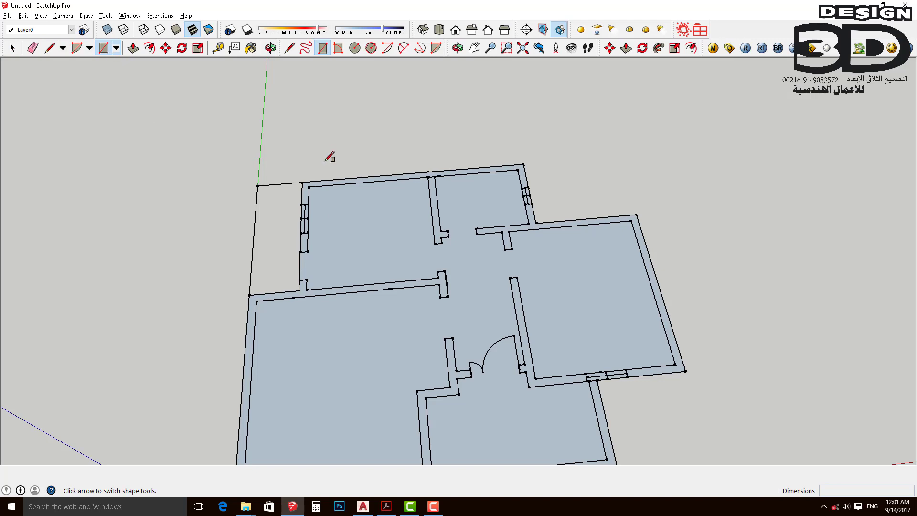
left_click(308, 186)
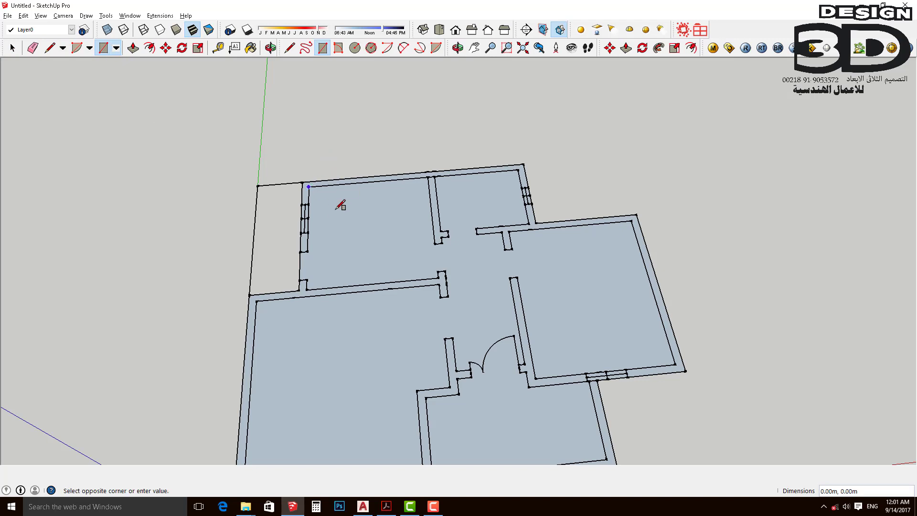
left_click(438, 272)
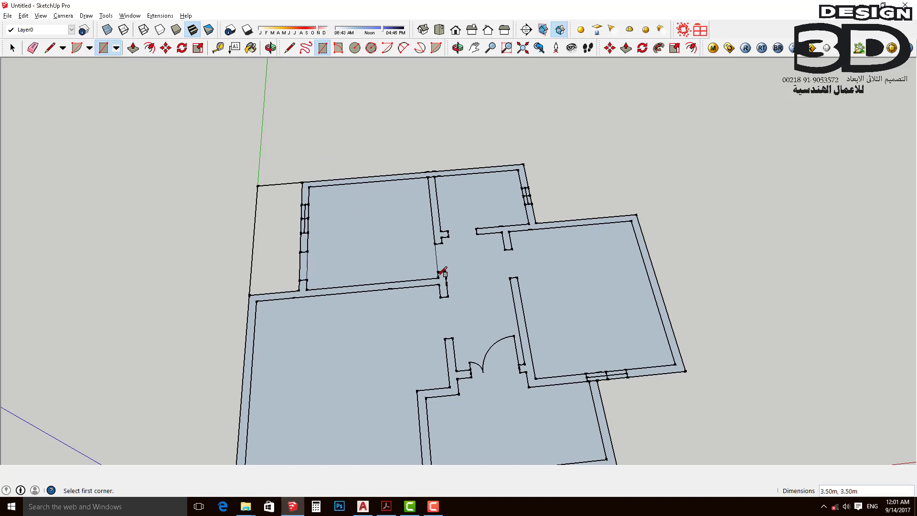
left_click(433, 176)
left_click(528, 224)
left_click(509, 231)
left_click(676, 363)
Step: Add rectangle faces of 3.98m×1.90m, across the entrance area, and 4.00m×1.70m over the corridor
scroll(559, 286, "down", 3)
scroll(482, 367, "up", 2)
left_click(458, 354)
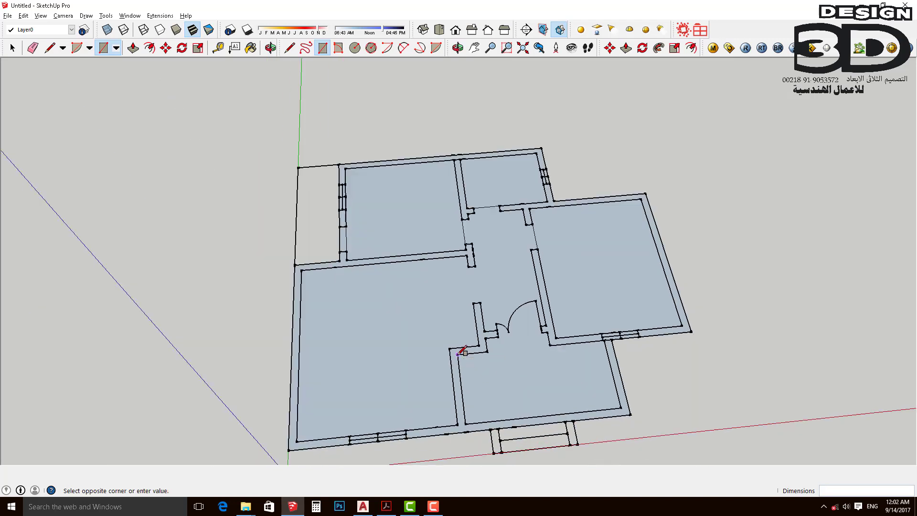
left_click(622, 406)
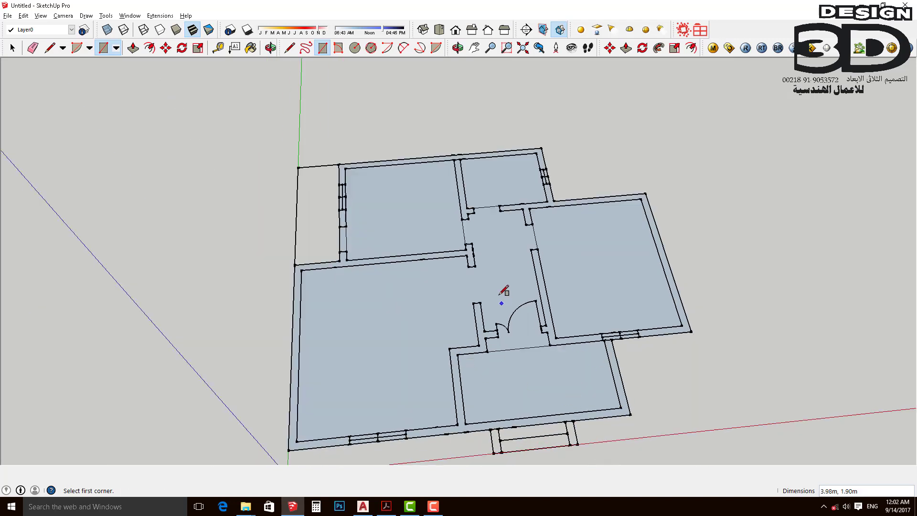
scroll(496, 294, "up", 2)
scroll(482, 344, "up", 1)
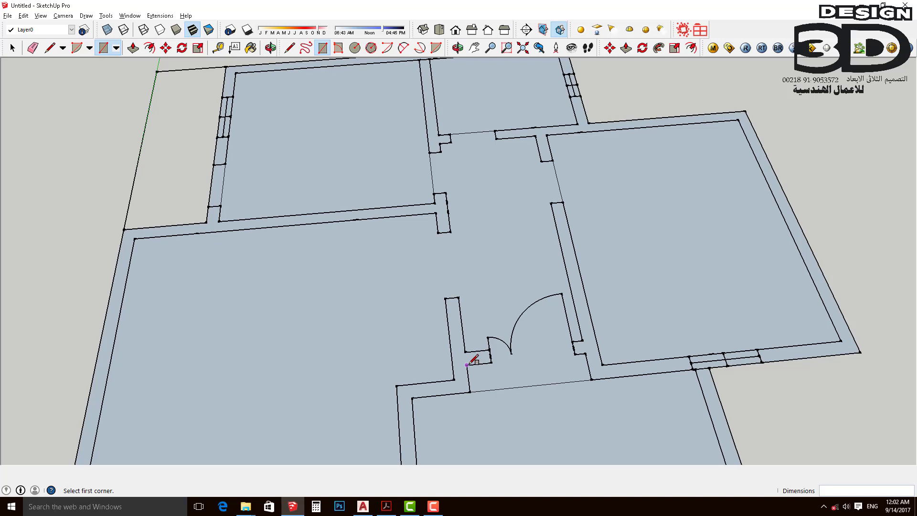
left_click(467, 365)
left_click(591, 379)
left_click(439, 143)
left_click(583, 340)
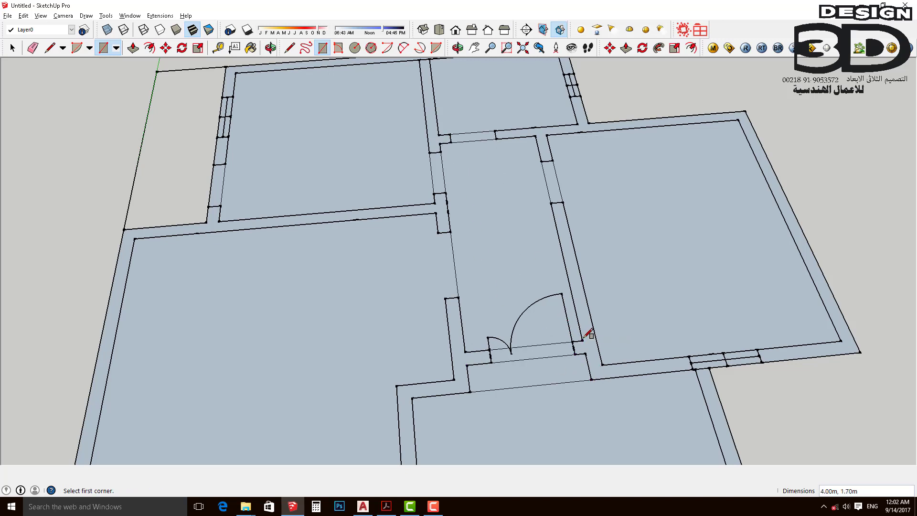
Step: Fill the door opening, the bottom window opening and a 2.90m×0.80m gap with rectangles
left_click(489, 349)
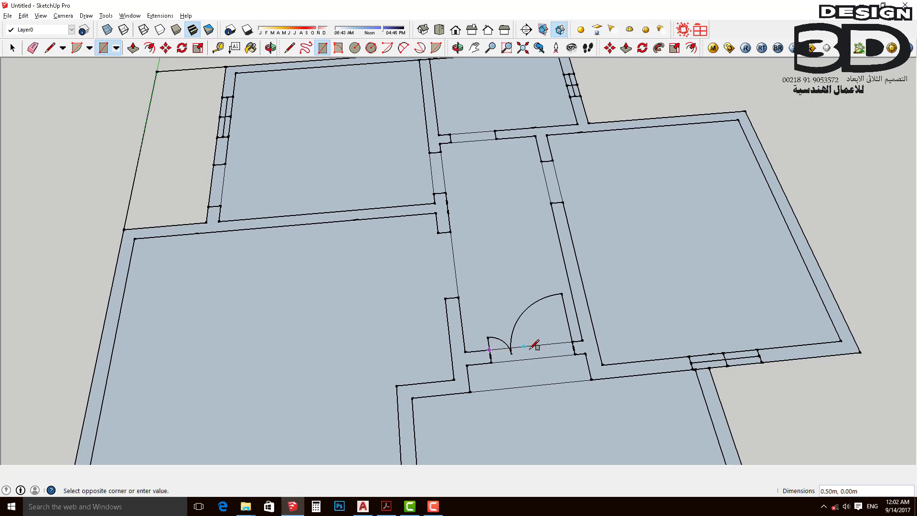
left_click(575, 354)
scroll(510, 284, "down", 3)
scroll(461, 365, "down", 3)
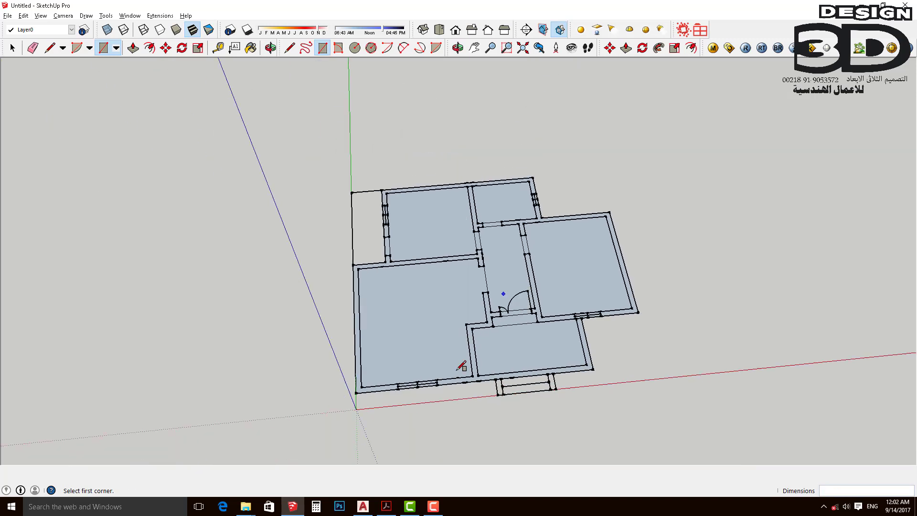
scroll(440, 385, "up", 5)
scroll(352, 368, "up", 1)
scroll(352, 368, "up", 1)
left_click(346, 368)
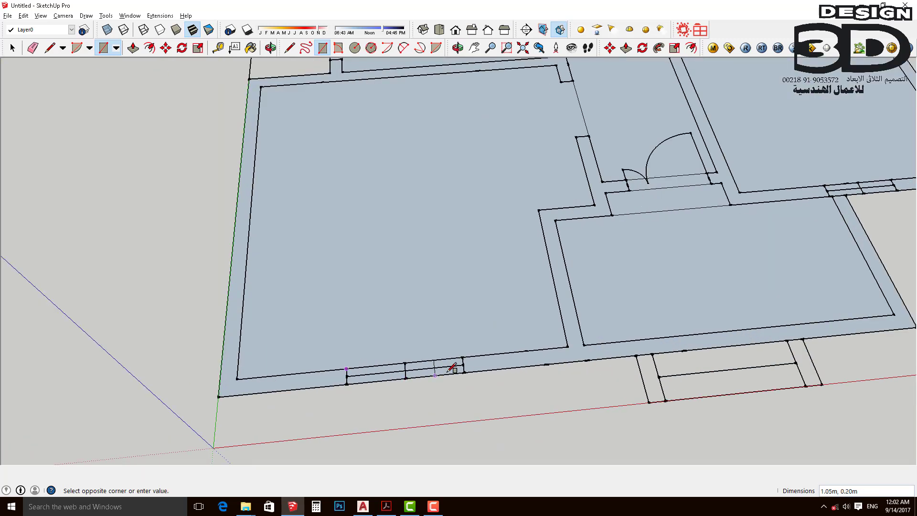
left_click(464, 372)
scroll(337, 395, "down", 1)
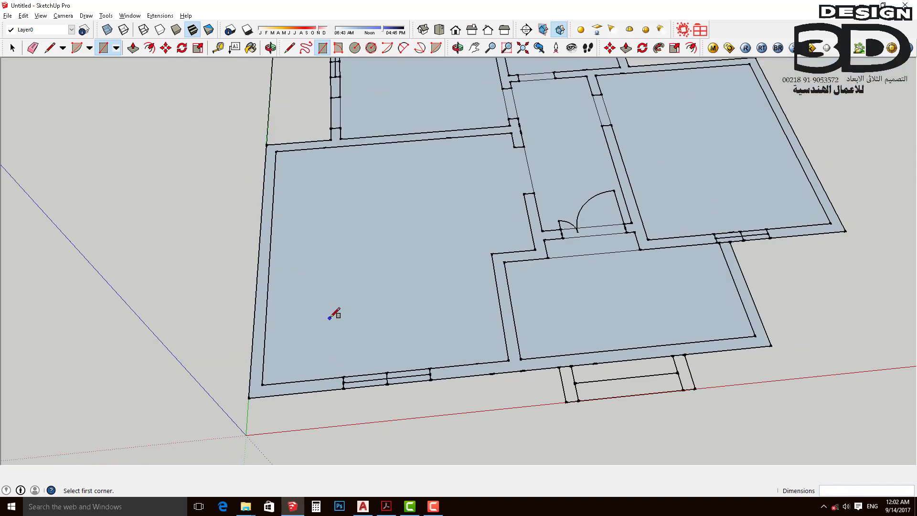
left_click(491, 253)
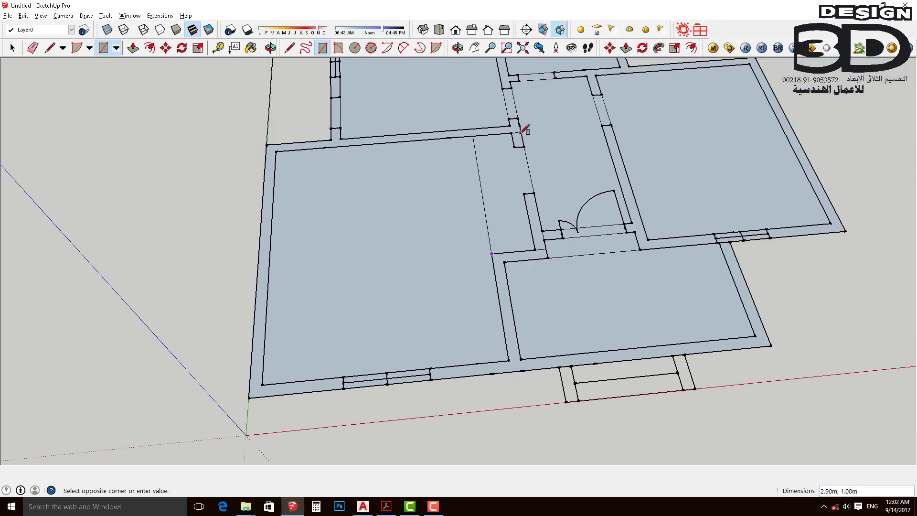
left_click(511, 133)
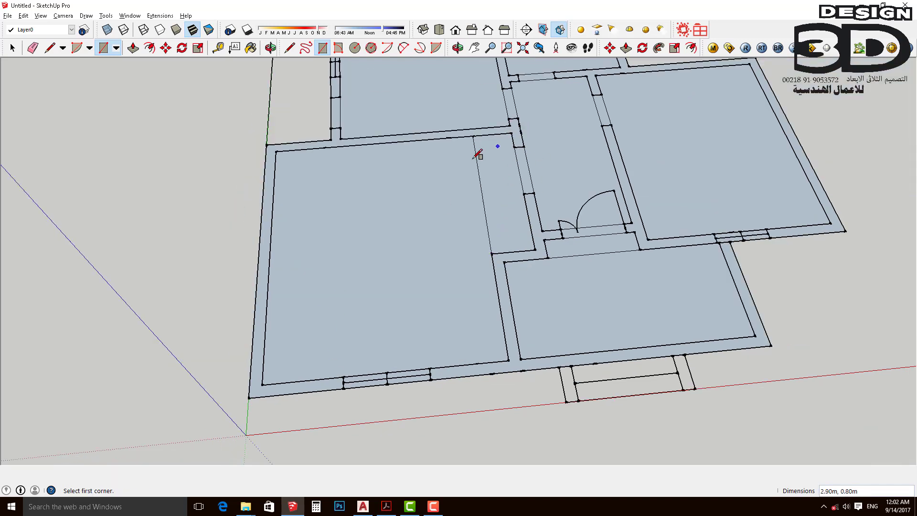
left_click(275, 151)
Step: Fill the top-left room wall, the left wall segment, and the left and right window openings with rectangles
key("Escape")
scroll(301, 322, "down", 3)
scroll(325, 286, "up", 1)
scroll(344, 201, "up", 1)
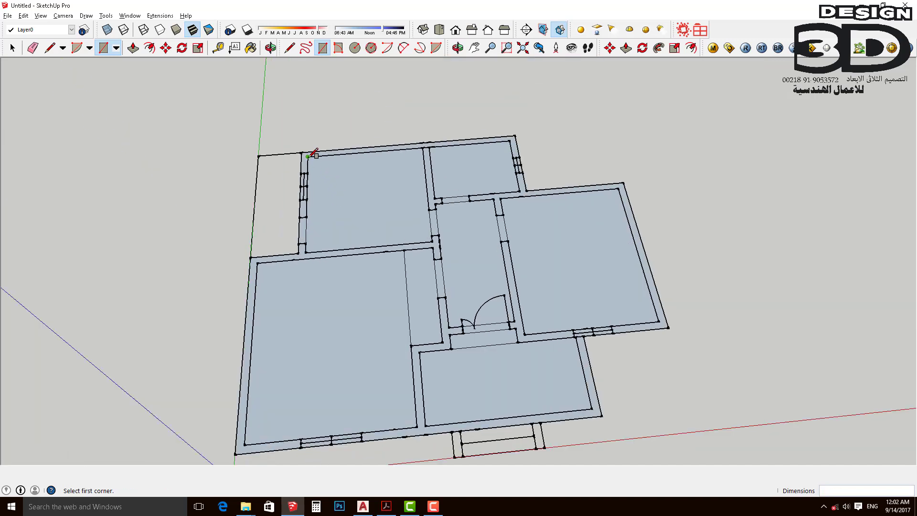
left_click(424, 149)
left_click(435, 244)
scroll(314, 213, "up", 3)
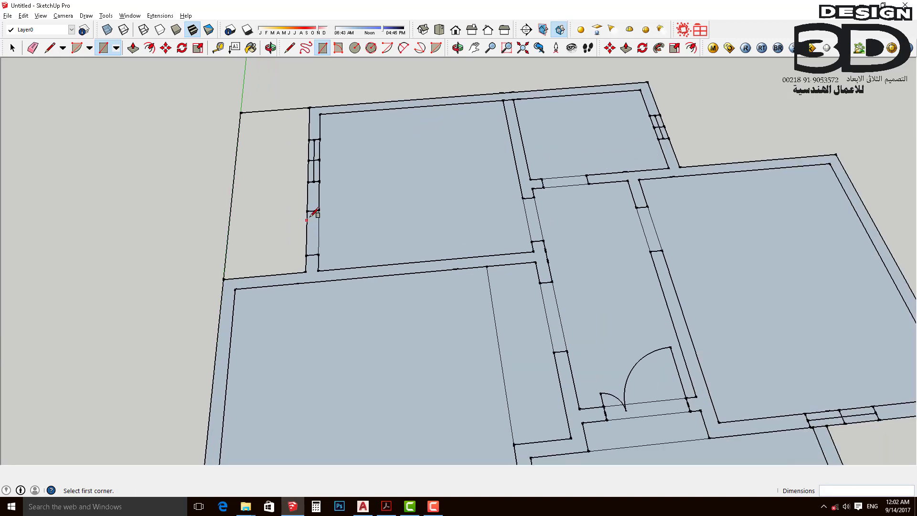
left_click(308, 209)
left_click(318, 254)
scroll(311, 142, "up", 2)
left_click(312, 139)
left_click(331, 188)
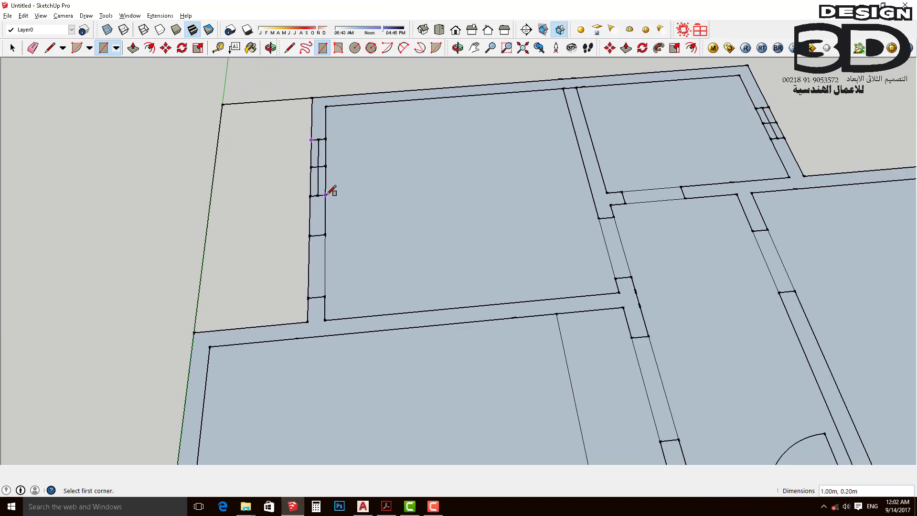
scroll(250, 144, "down", 1)
scroll(688, 120, "up", 2)
scroll(688, 120, "up", 1)
left_click(687, 120)
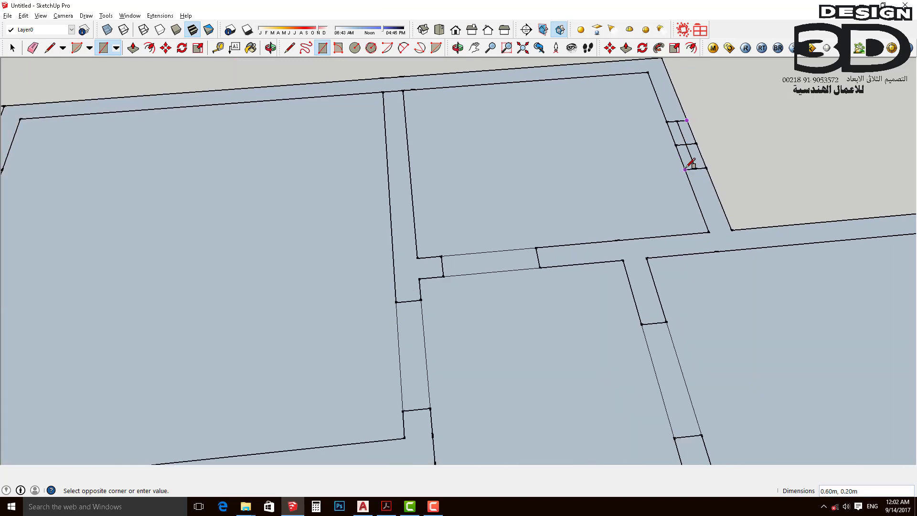
left_click(688, 162)
Step: Add wall faces of 0.80m×0.20m and 0.90m×0.20m, plus the right wall segment and another wall strip
scroll(511, 380, "down", 1)
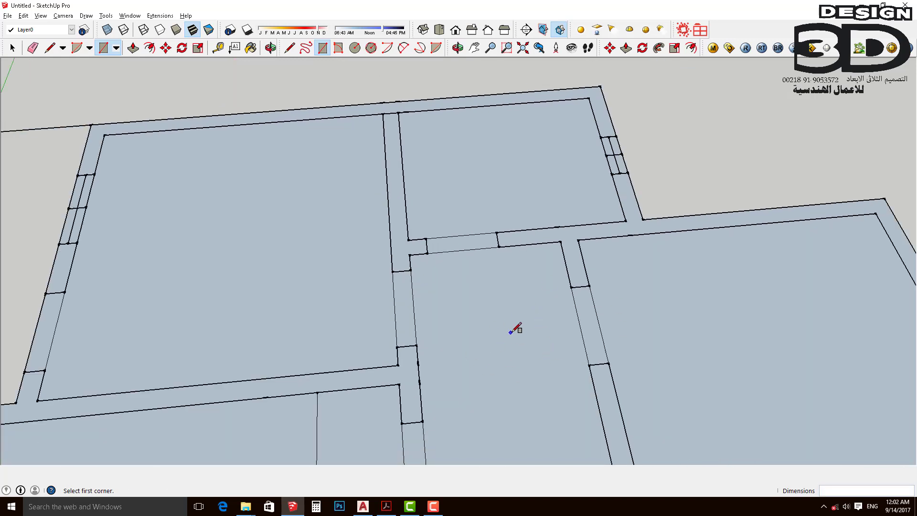
scroll(502, 257, "down", 1)
scroll(503, 250, "down", 1)
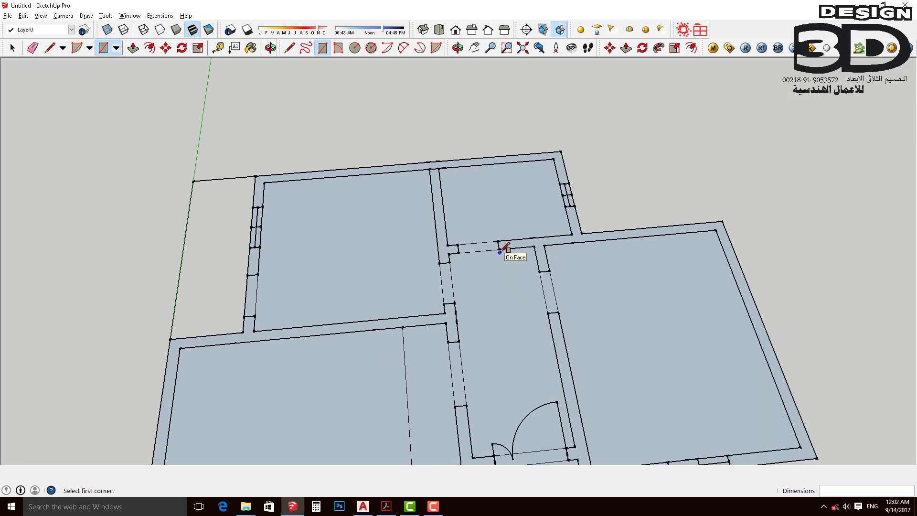
scroll(505, 251, "up", 1)
scroll(506, 251, "up", 1)
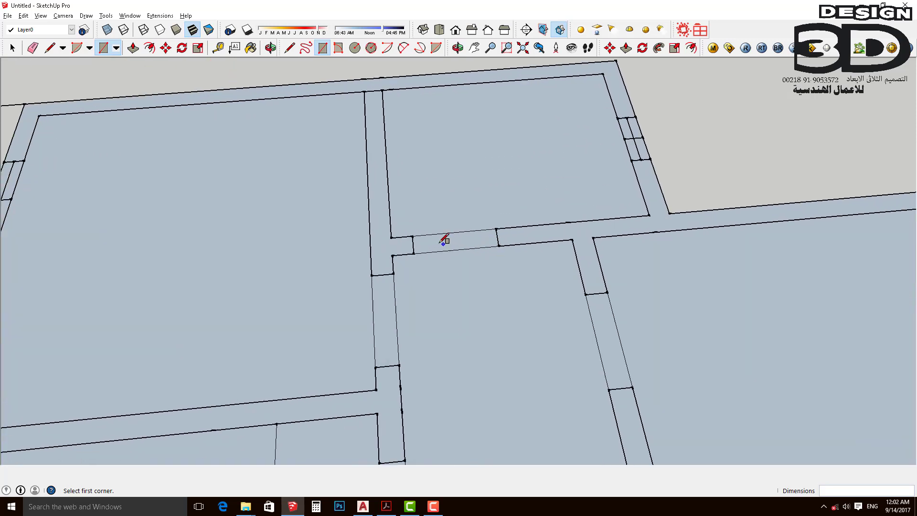
left_click(412, 236)
left_click(498, 245)
left_click(372, 276)
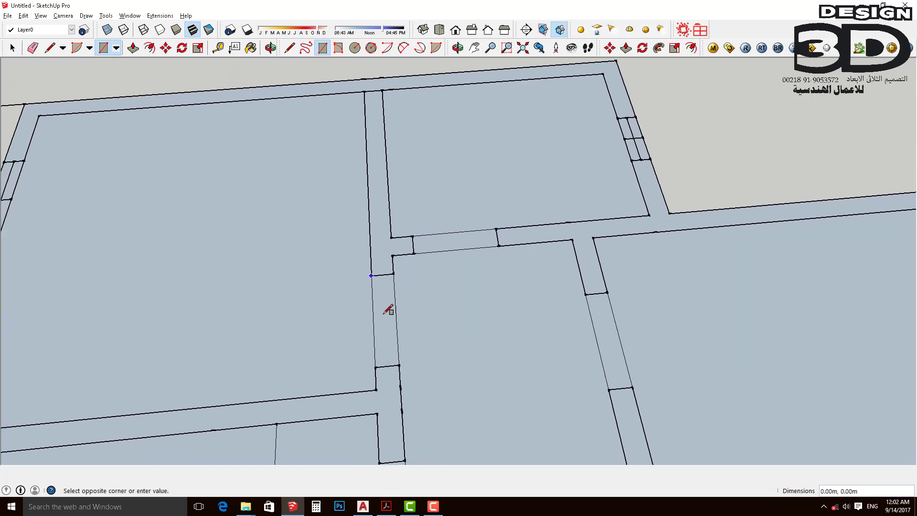
left_click(399, 366)
left_click(585, 295)
left_click(631, 387)
scroll(405, 189, "down", 3)
scroll(404, 189, "down", 3)
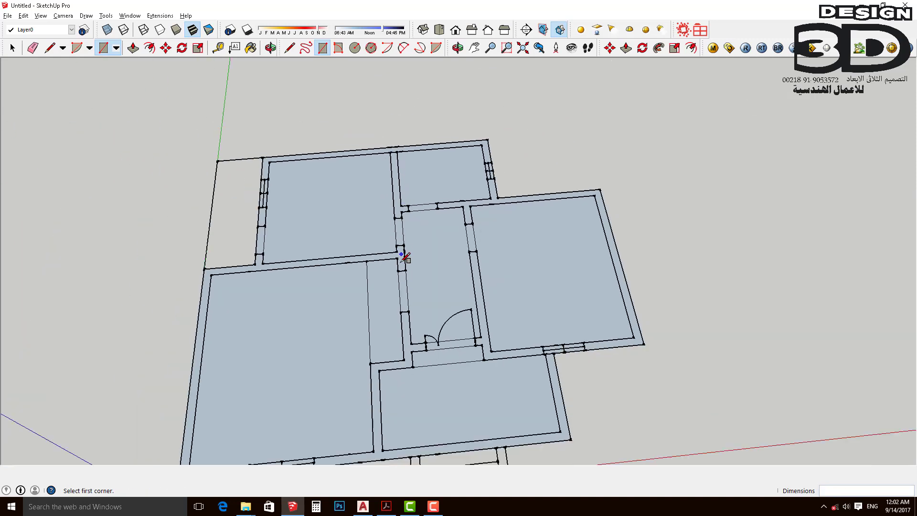
scroll(403, 260, "up", 2)
left_click(398, 275)
left_click(414, 338)
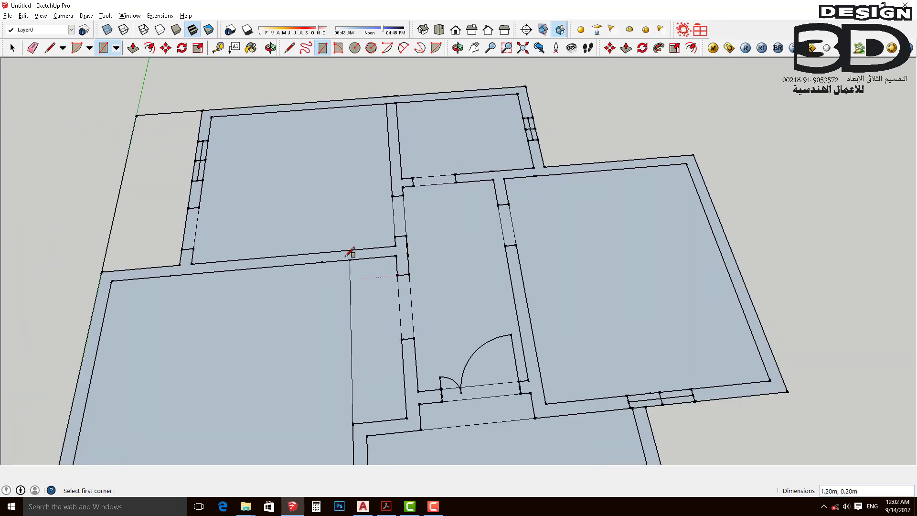
Step: Fill the right room's window opening and the bottom wall strip with rectangles
scroll(353, 255, "down", 3)
scroll(353, 260, "up", 4)
scroll(406, 329, "down", 1)
scroll(517, 296, "up", 3)
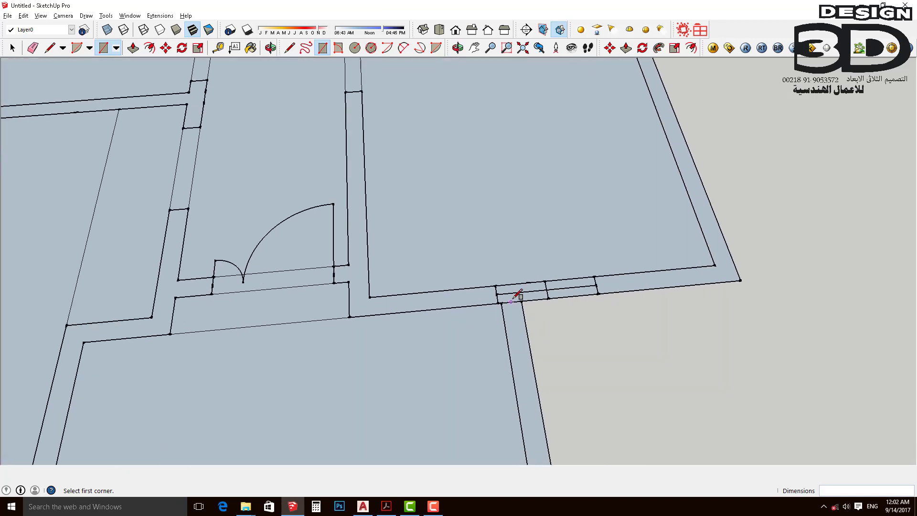
left_click(496, 289)
left_click(602, 289)
scroll(573, 205, "down", 3)
scroll(454, 361, "up", 2)
scroll(513, 296, "down", 2)
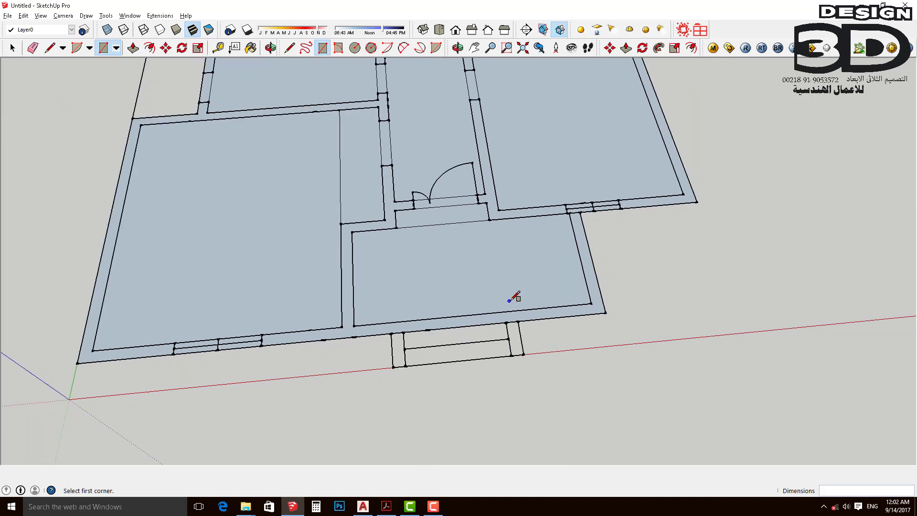
scroll(616, 301, "down", 3)
scroll(616, 301, "down", 1)
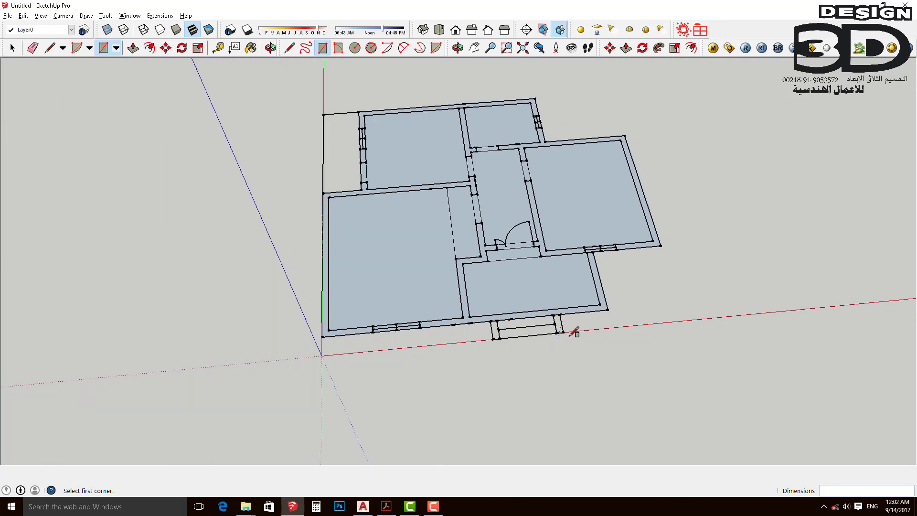
scroll(575, 330, "up", 2)
scroll(575, 331, "up", 1)
scroll(415, 303, "up", 1)
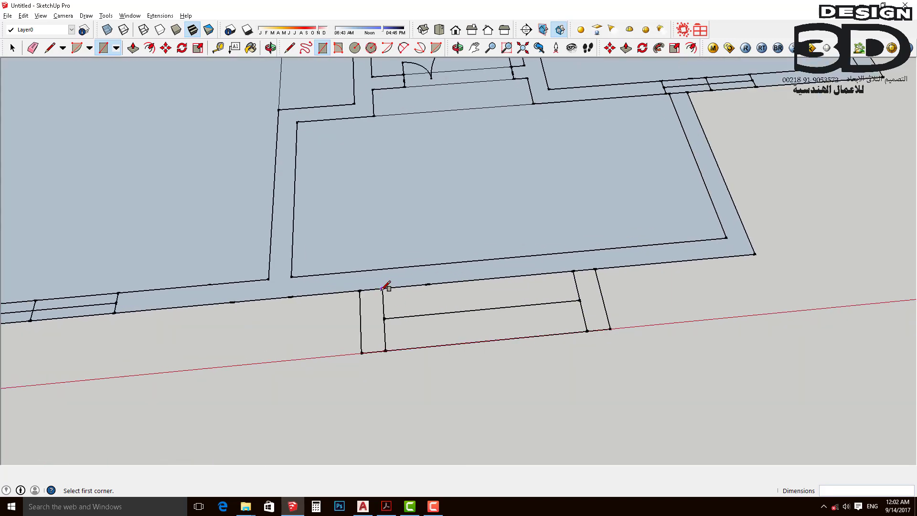
left_click(382, 289)
left_click(361, 353)
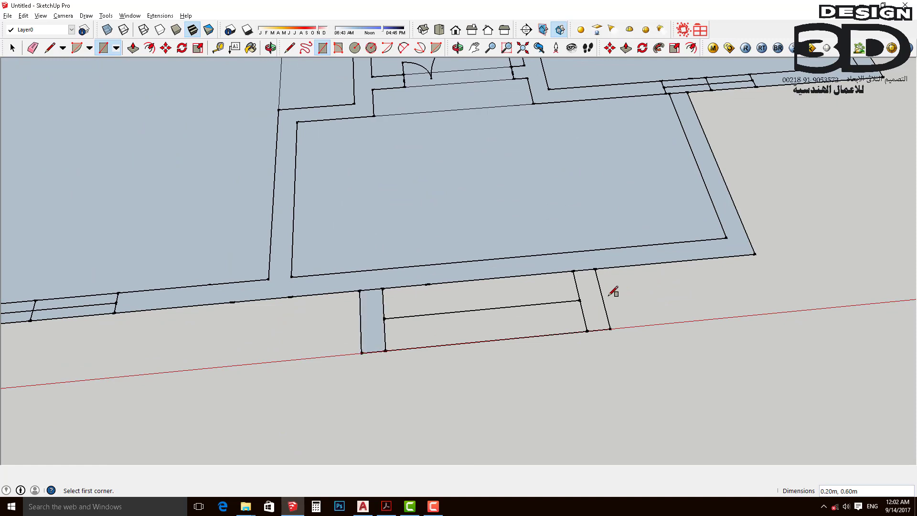
Step: Fill the short wall strip, the entrance strips beside the step, and the top-left corner strip
left_click(573, 270)
left_click(610, 328)
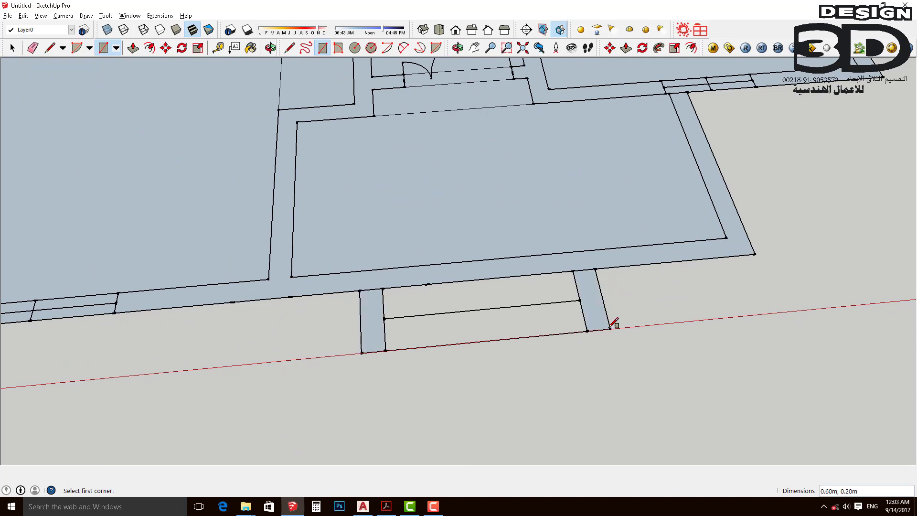
left_click(574, 271)
left_click(384, 318)
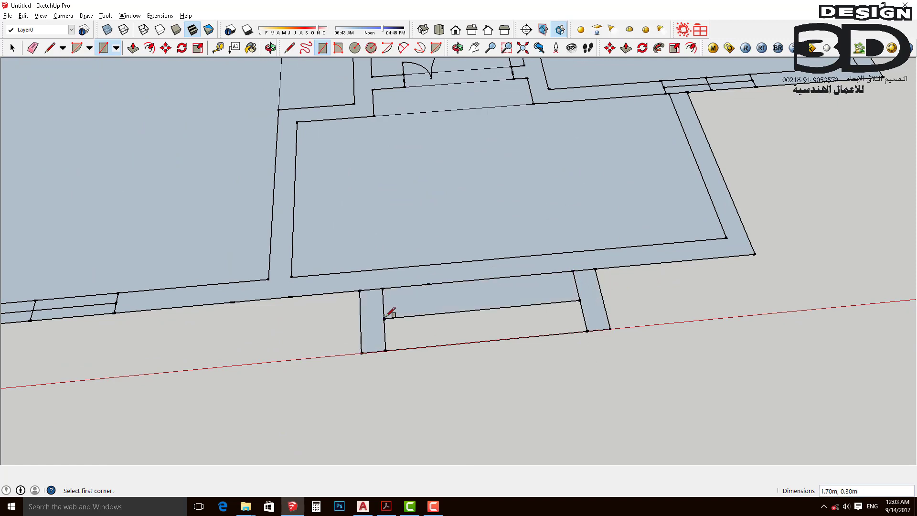
left_click(384, 318)
left_click(587, 330)
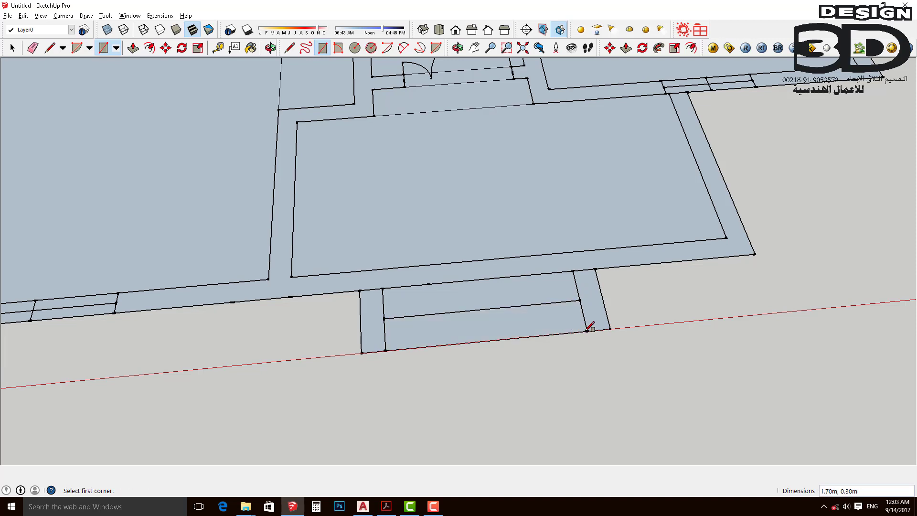
scroll(649, 340, "down", 2)
scroll(649, 340, "down", 3)
scroll(333, 82, "up", 5)
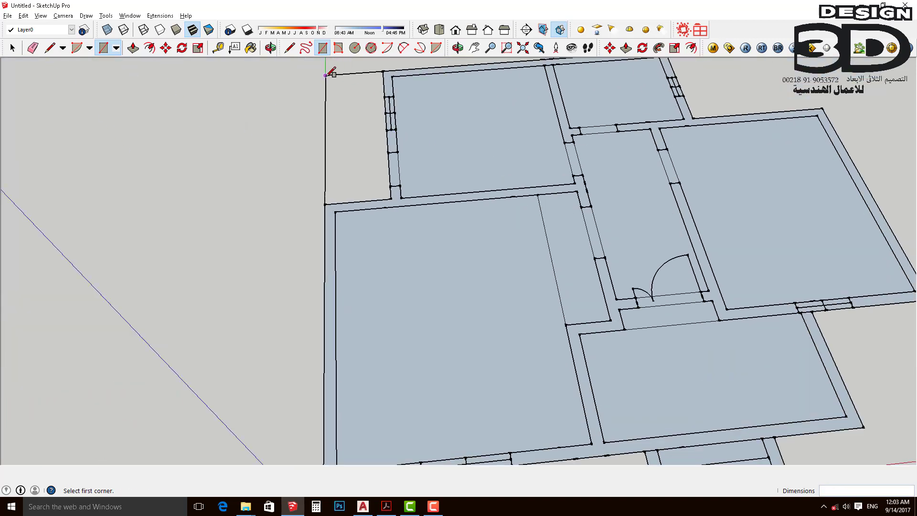
left_click(325, 75)
left_click(392, 196)
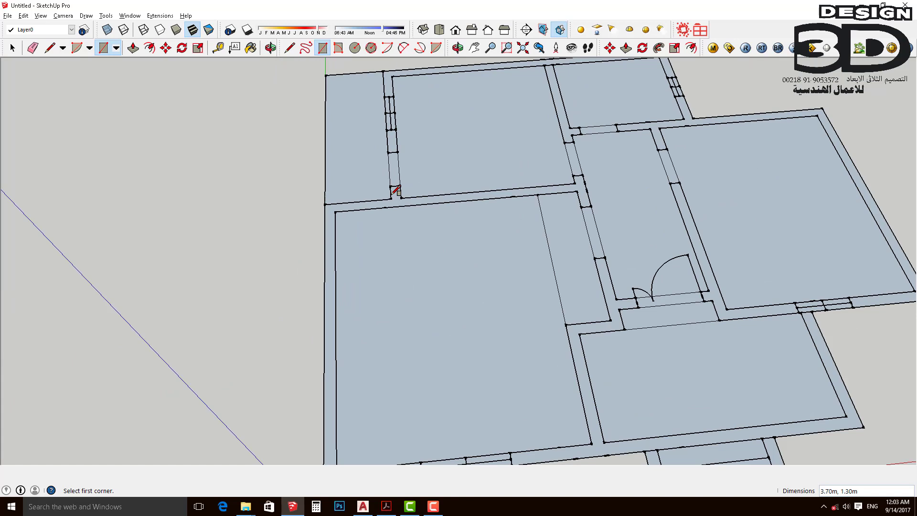
key("space")
scroll(415, 252, "down", 4)
mouse_move(416, 252)
middle_mouse_down()
mouse_move(411, 190)
mouse_move(528, 121)
mouse_move(459, 271)
mouse_move(423, 243)
mouse_move(446, 106)
mouse_move(434, 94)
mouse_move(457, 173)
middle_mouse_up()
scroll(458, 270, "up", 3)
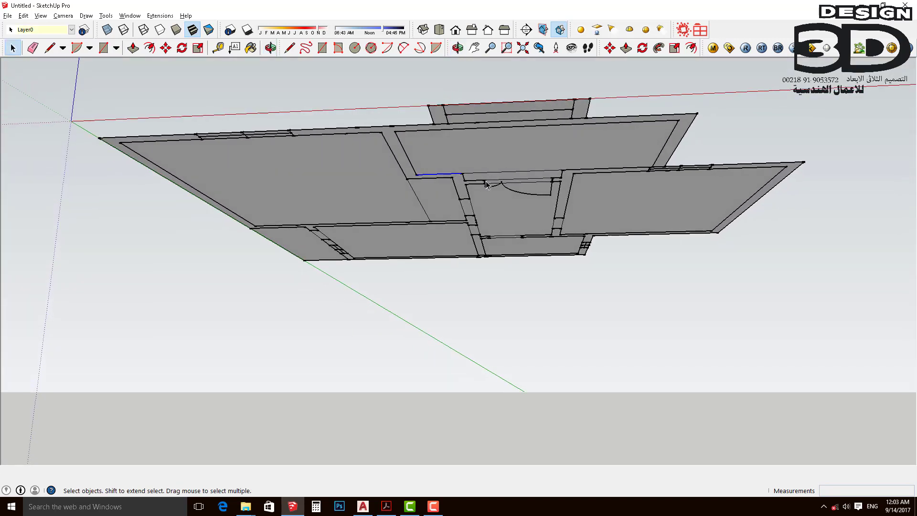
left_click(473, 184)
left_click(496, 180)
left_click(357, 229)
middle_click_drag(337, 229, 383, 307)
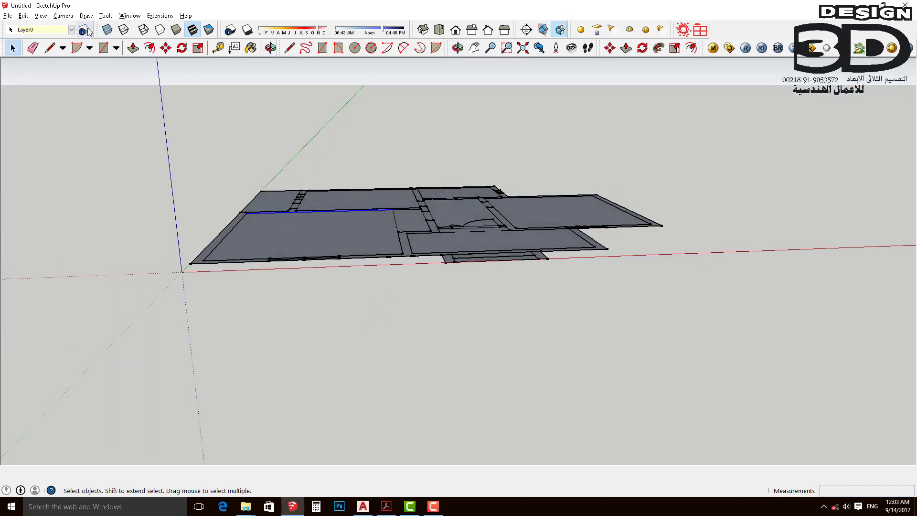
Step: Turn off the cad layer's visibility and zoom extents to show the whole traced plan
left_click(83, 30)
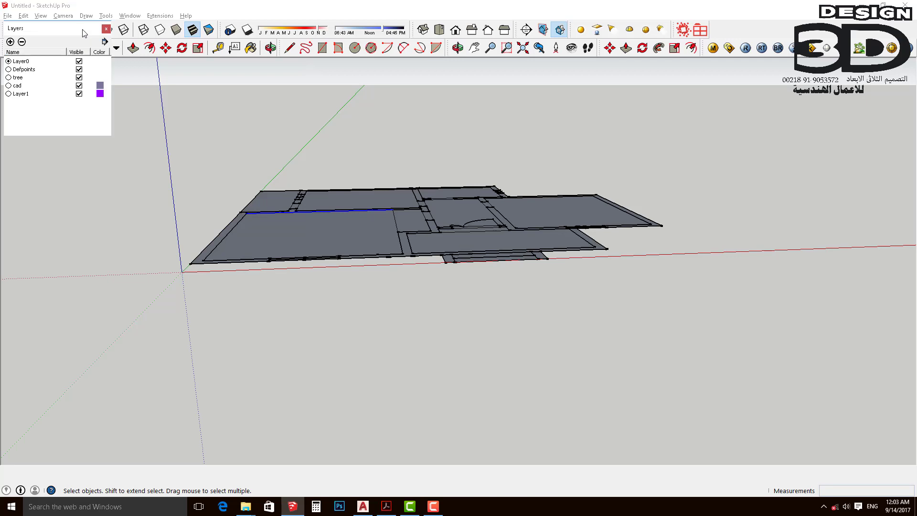
left_click(79, 86)
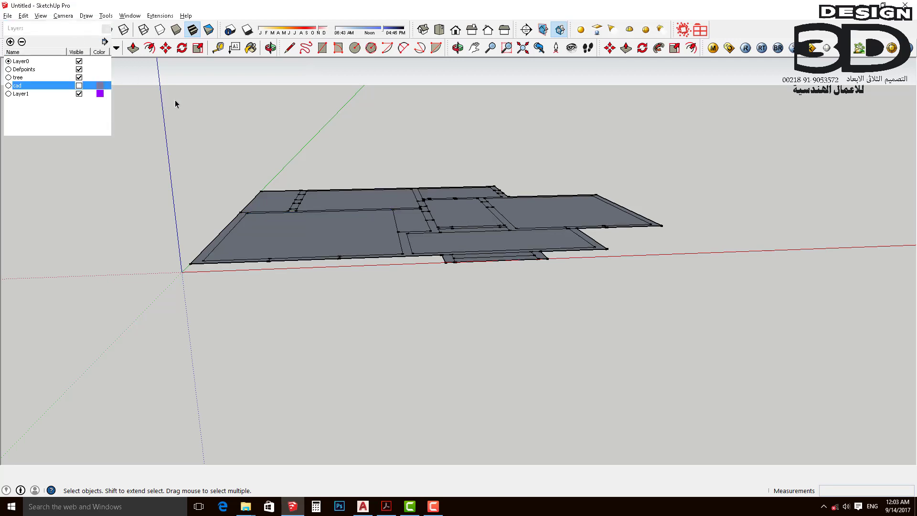
left_click(107, 30)
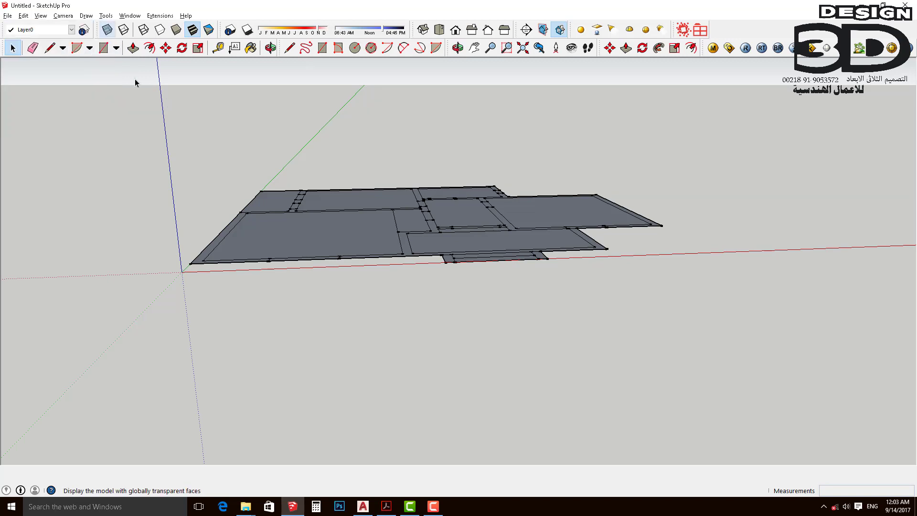
scroll(212, 99, "down", 2)
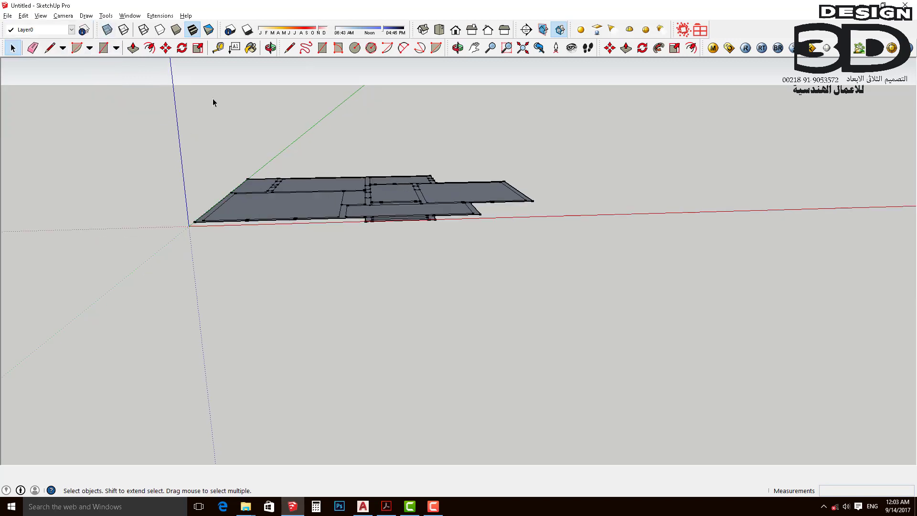
left_click(524, 50)
Step: From an elevated view, box-select the entire plan and apply Reverse Faces to show the white side
mouse_move(477, 239)
middle_mouse_down()
mouse_move(340, 305)
mouse_move(318, 262)
middle_mouse_up()
scroll(317, 262, "down", 3)
mouse_move(394, 266)
middle_mouse_down()
mouse_move(419, 148)
mouse_move(403, 274)
middle_mouse_up()
mouse_move(400, 194)
middle_mouse_down()
mouse_move(360, 348)
mouse_move(341, 199)
middle_mouse_up()
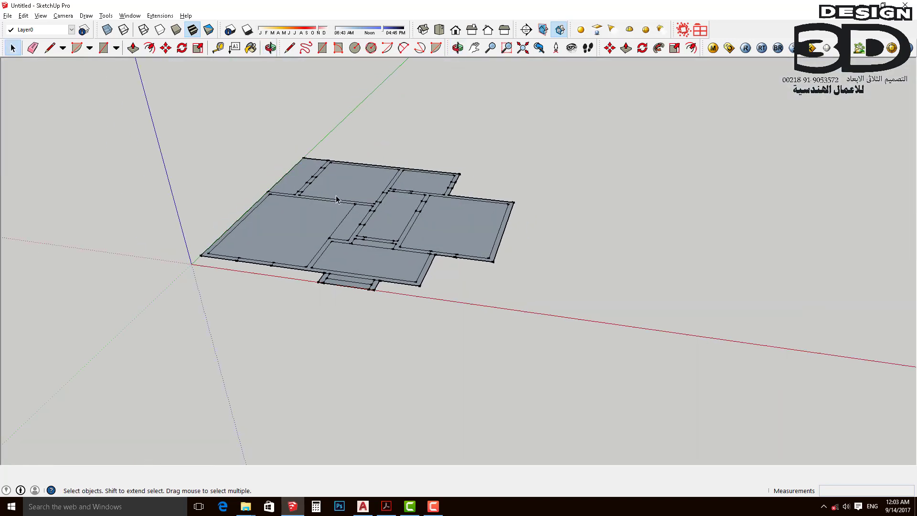
left_click_drag(120, 430, 122, 424)
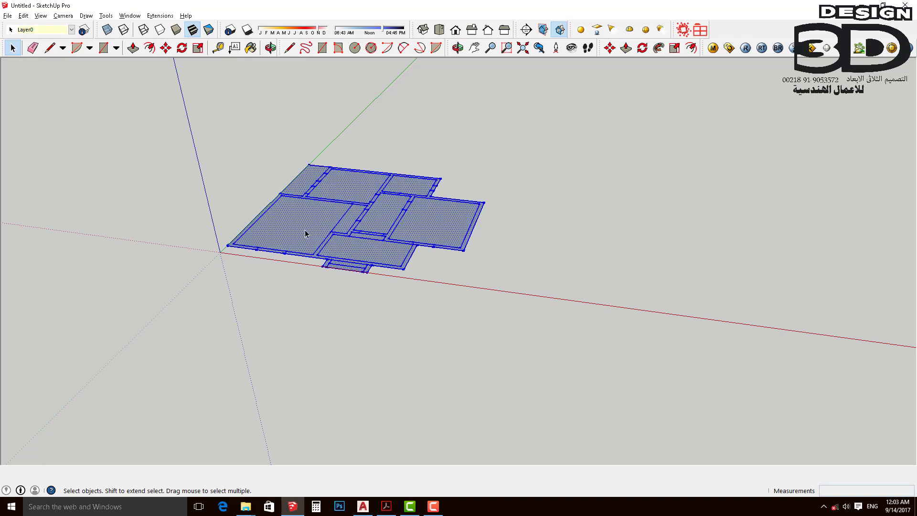
right_click(304, 221)
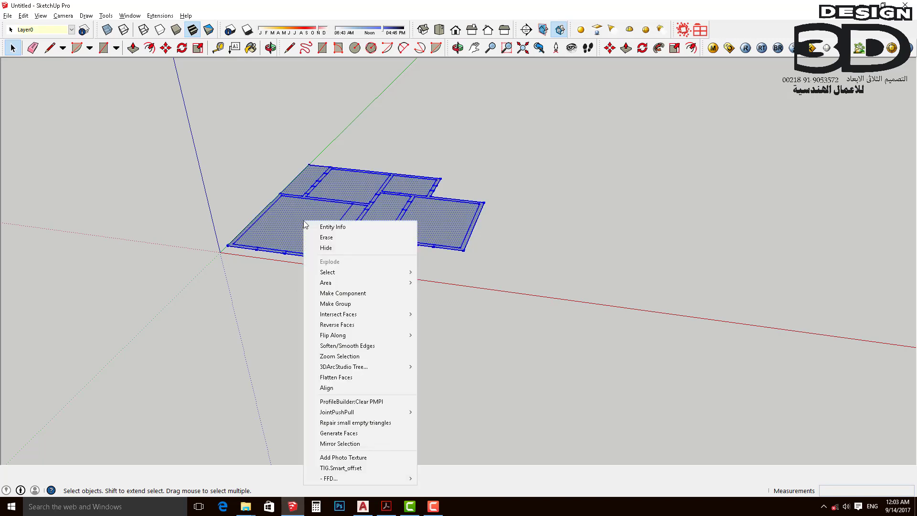
left_click(346, 324)
mouse_move(365, 210)
middle_mouse_down()
mouse_move(348, 371)
mouse_move(348, 231)
mouse_move(406, 181)
mouse_move(371, 152)
mouse_move(368, 360)
mouse_move(363, 298)
middle_mouse_up()
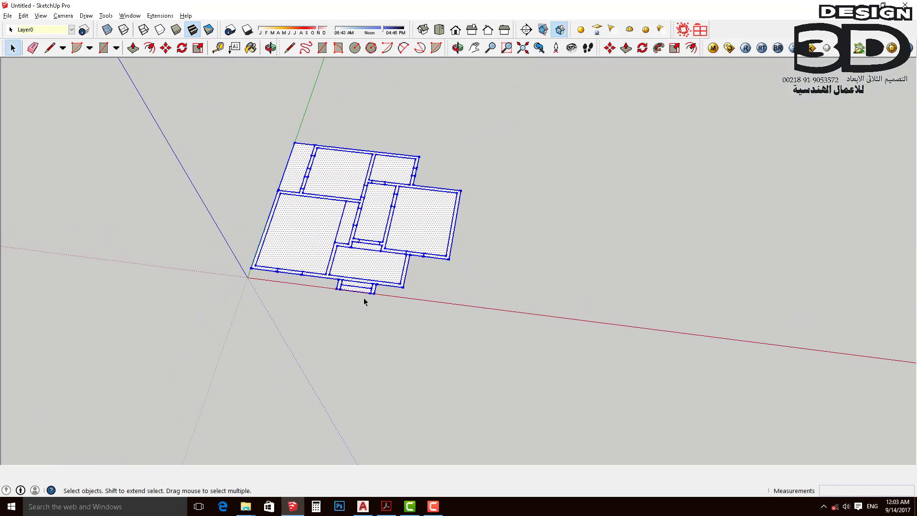
scroll(353, 282, "up", 2)
scroll(344, 271, "up", 2)
scroll(373, 305, "down", 4)
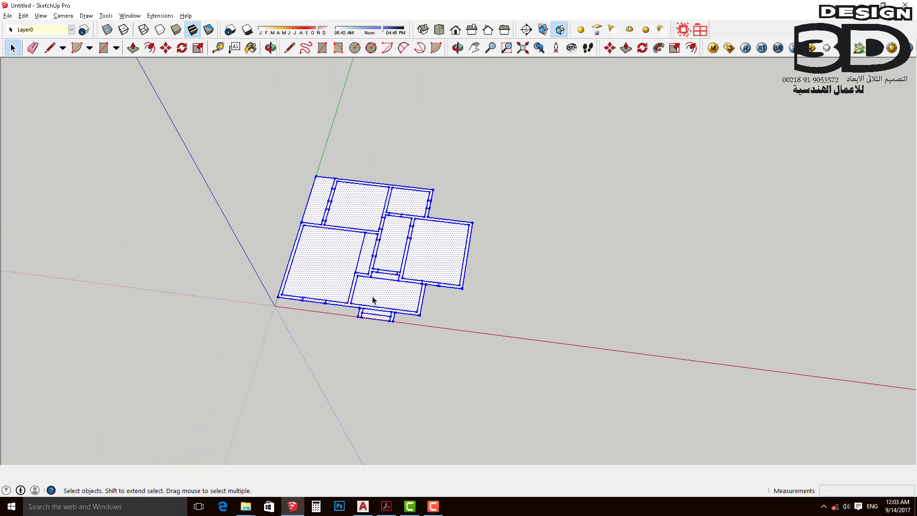
middle_click_drag(373, 300, 374, 323)
left_click(477, 313)
scroll(476, 313, "up", 2)
scroll(477, 301, "up", 2)
scroll(287, 325, "up", 2)
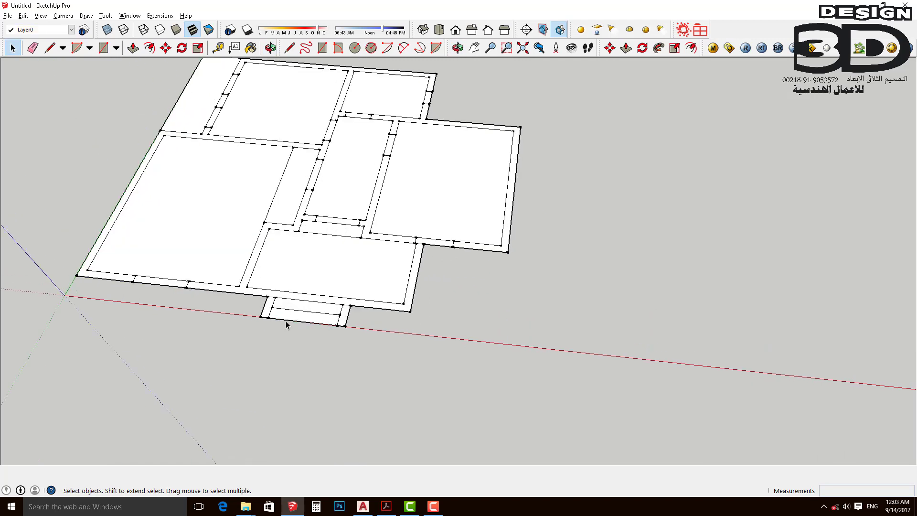
scroll(292, 320, "up", 2)
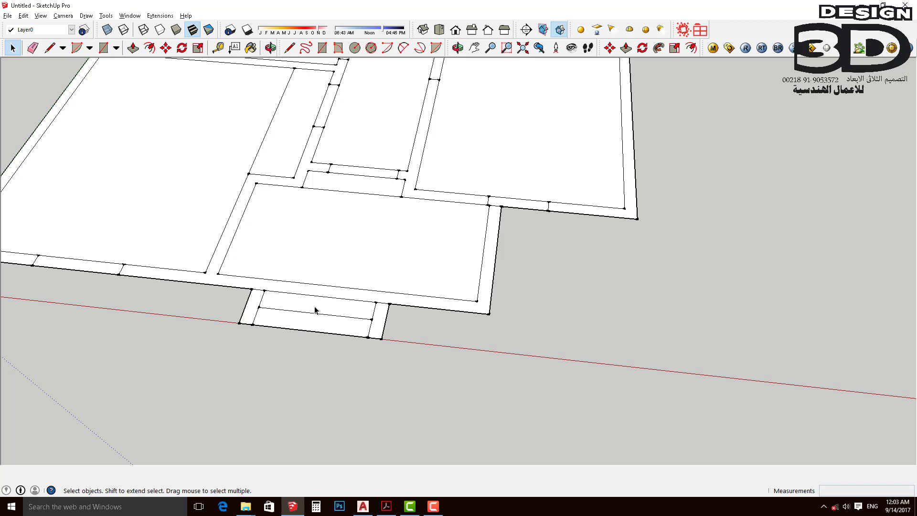
scroll(323, 321, "down", 3)
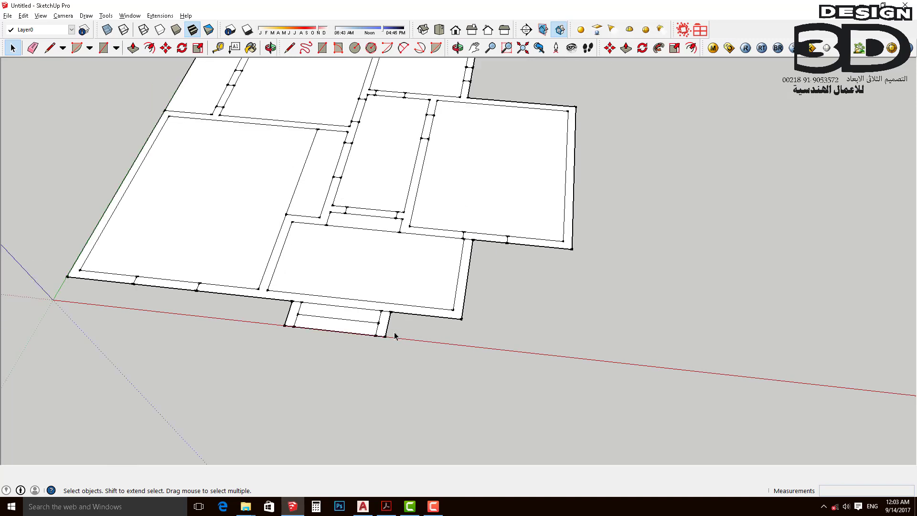
scroll(323, 321, "down", 1)
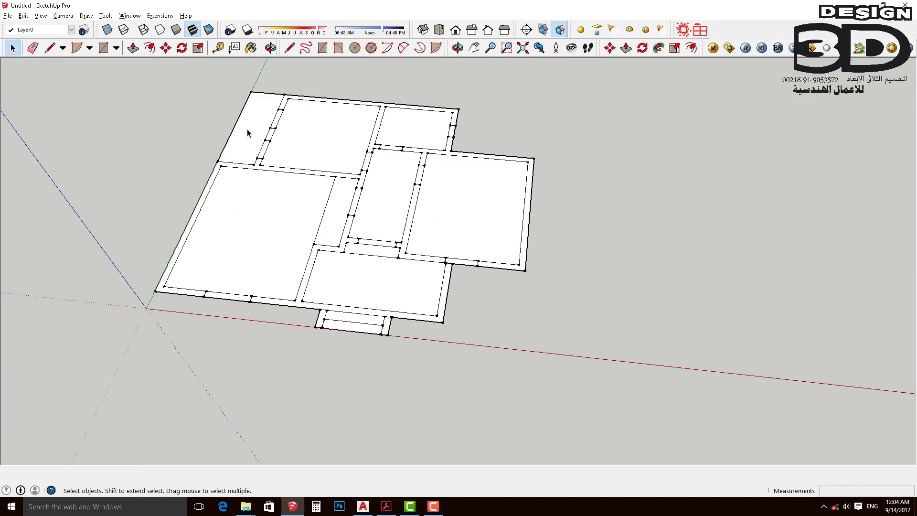
scroll(385, 307, "up", 2)
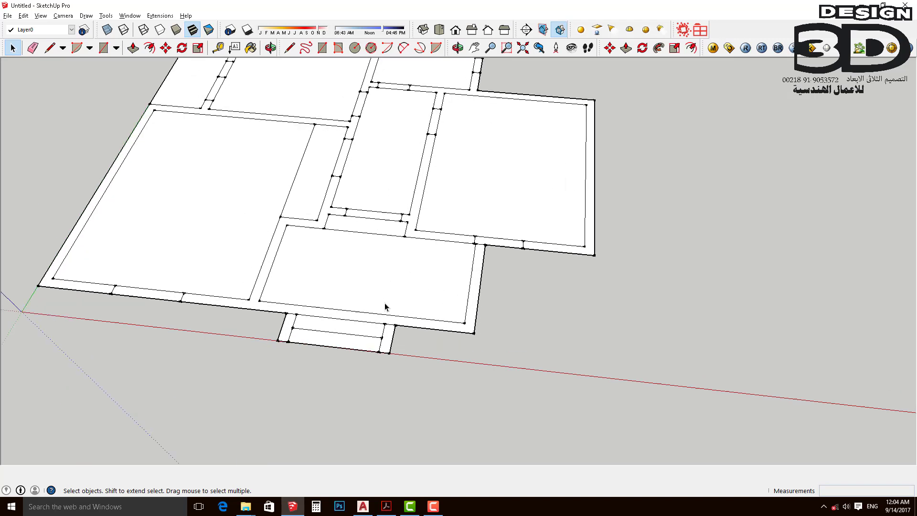
scroll(385, 307, "up", 2)
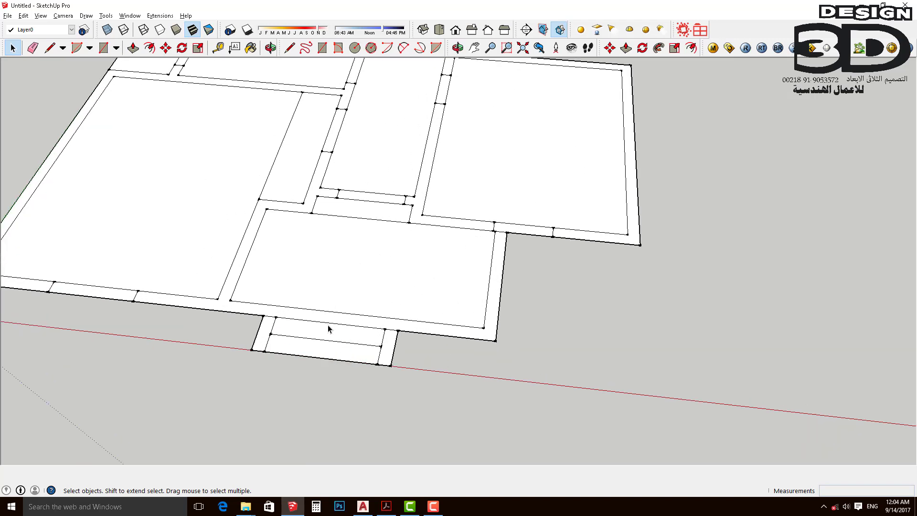
scroll(328, 328, "down", 1)
scroll(328, 328, "down", 1)
scroll(328, 328, "down", 1)
scroll(328, 328, "down", 1)
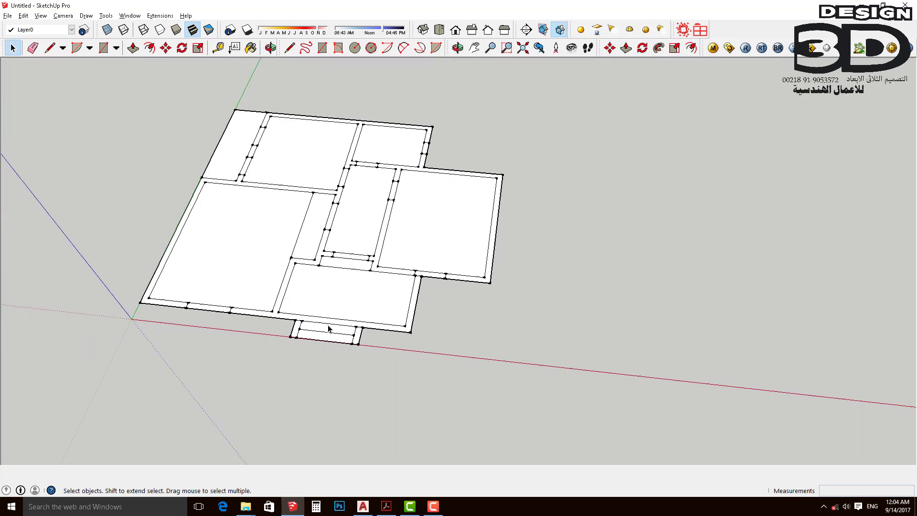
mouse_move(328, 328)
middle_mouse_down()
mouse_move(293, 292)
mouse_move(307, 304)
middle_mouse_up()
scroll(390, 332, "up", 2)
scroll(388, 324, "down", 2)
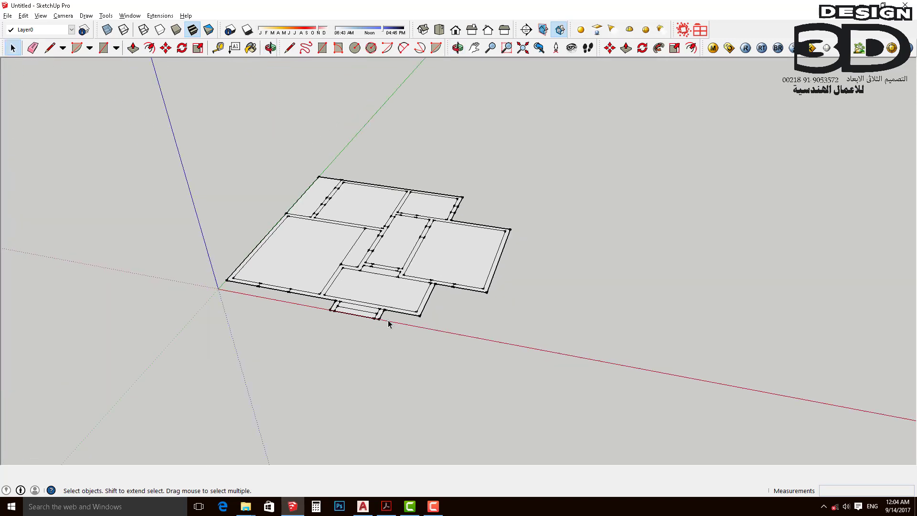
scroll(389, 319, "down", 2)
scroll(334, 310, "up", 3)
scroll(430, 296, "down", 2)
scroll(444, 291, "up", 1)
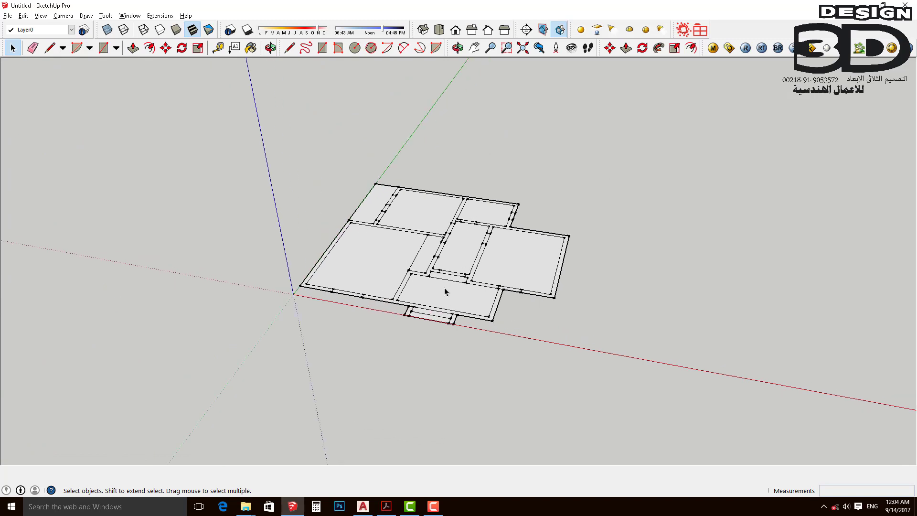
scroll(444, 287, "up", 2)
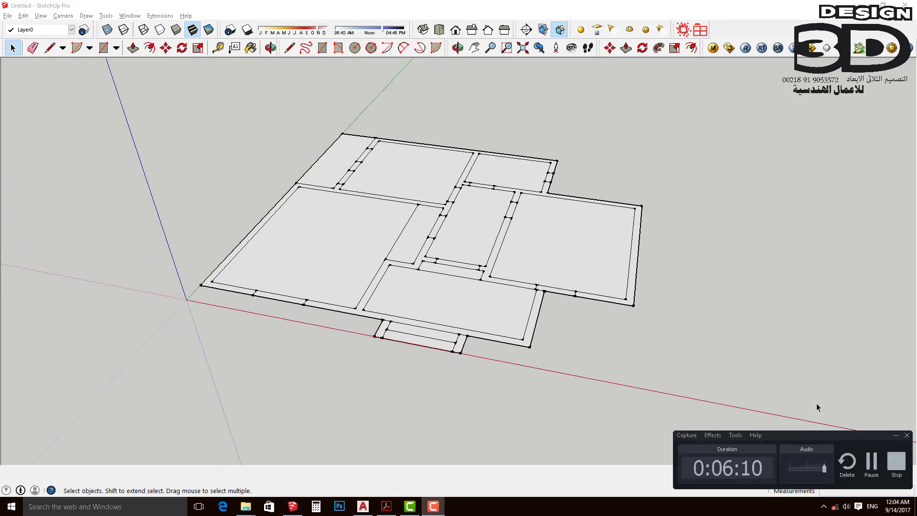
left_click(873, 464)
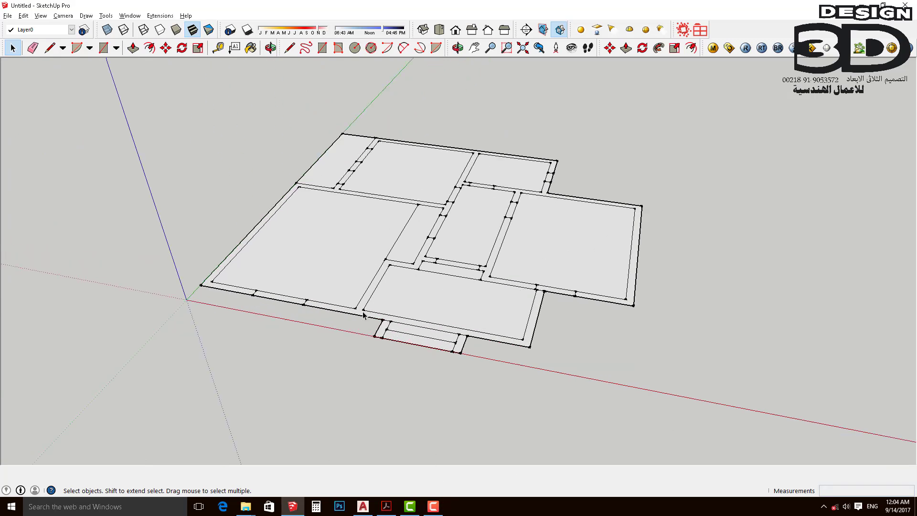
scroll(304, 382, "down", 2)
scroll(391, 279, "up", 3)
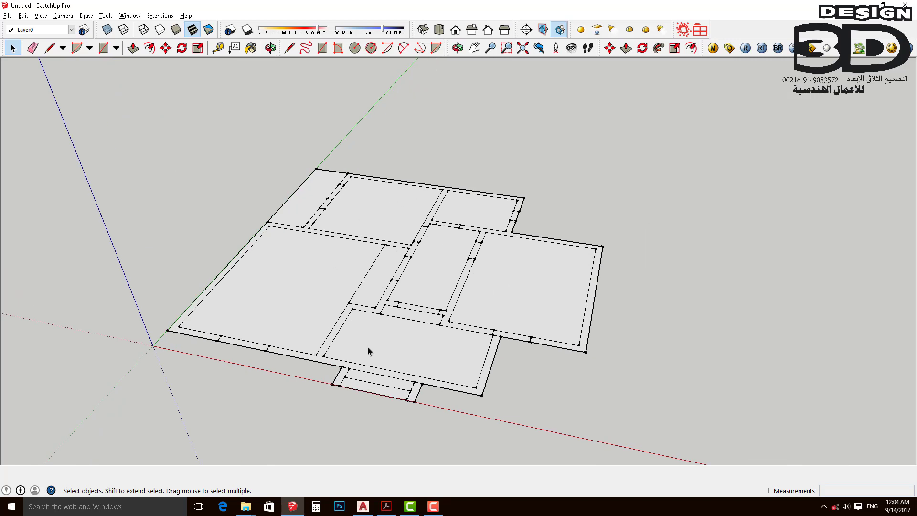
scroll(454, 342, "down", 2)
scroll(351, 298, "up", 2)
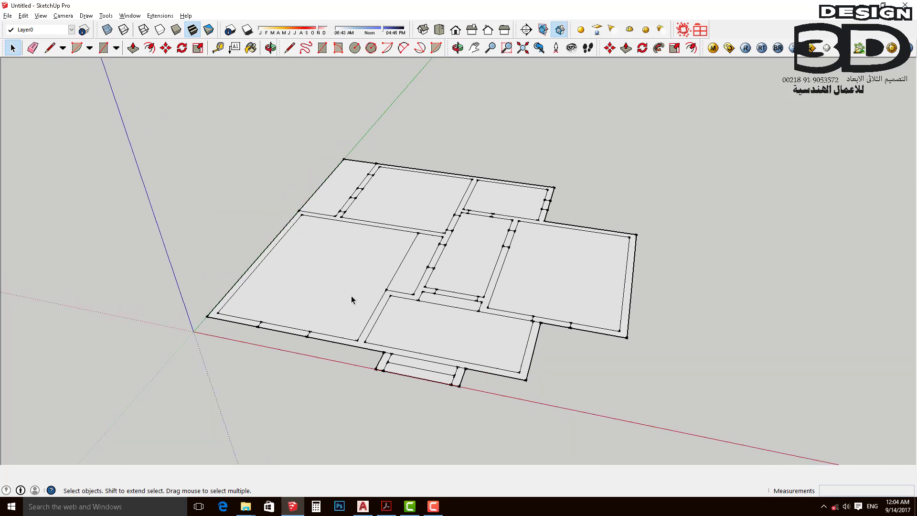
left_click(432, 506)
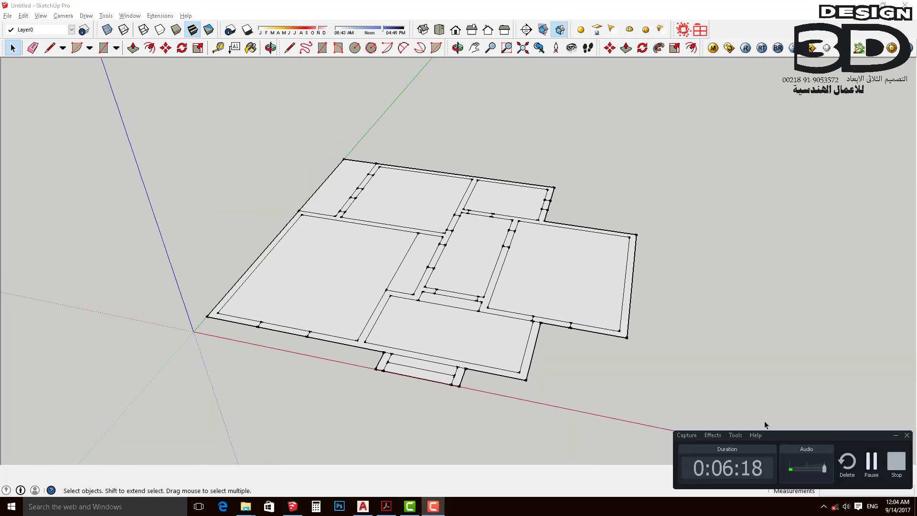